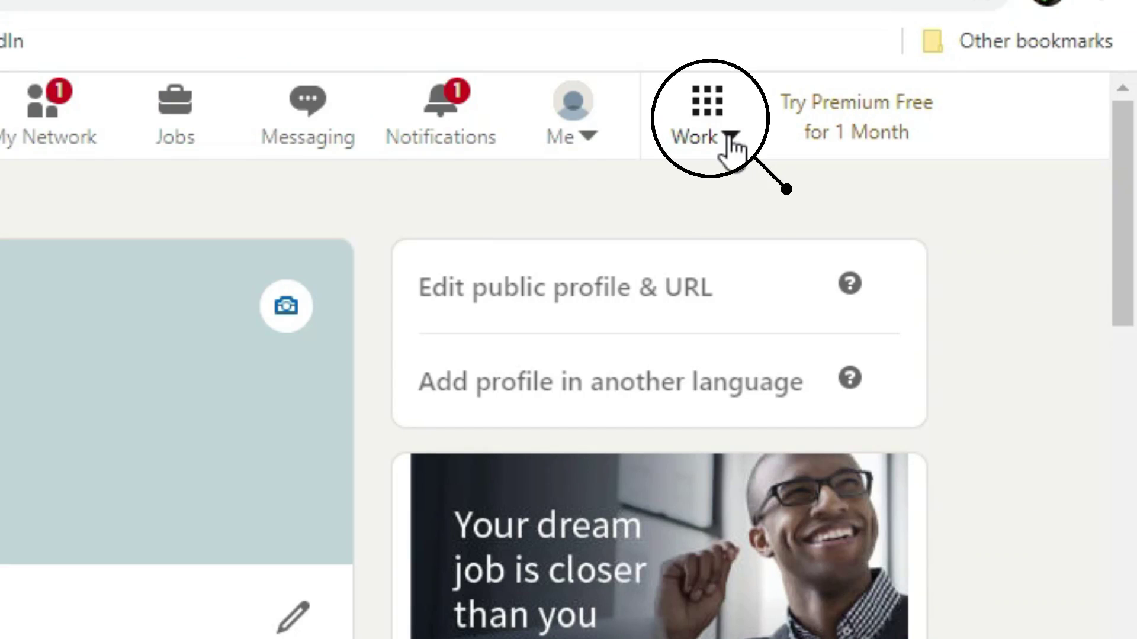
Start creating a LinkedIn company page and choose Small business as the page type
{"action": "left_click", "coordinate": [733, 142]}
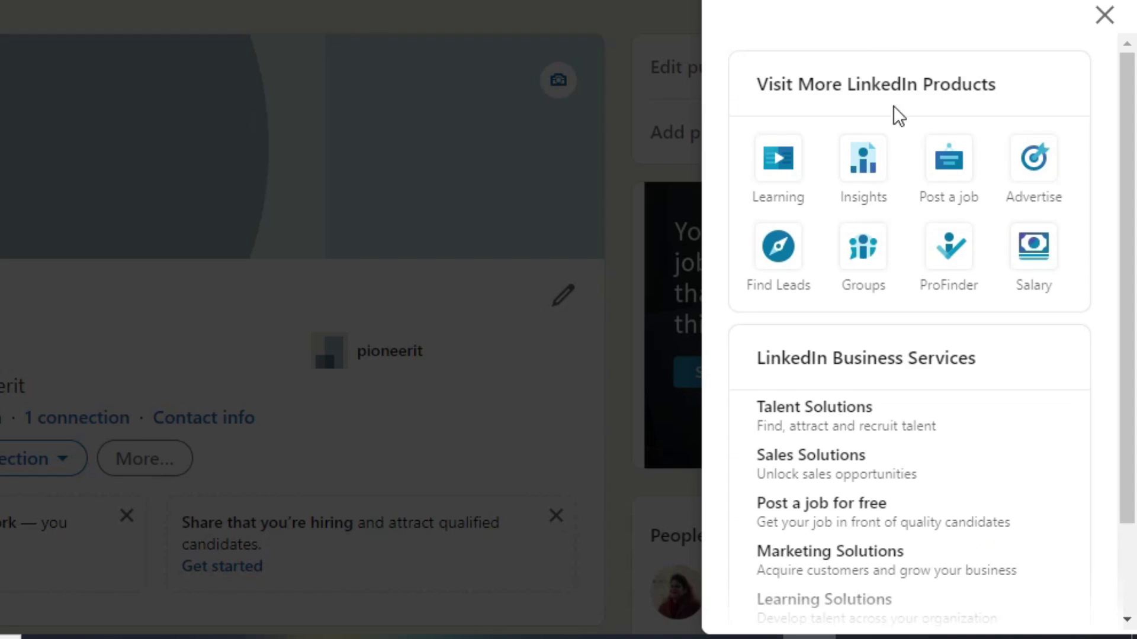
{"action": "scroll", "coordinate": [894, 114], "scroll_direction": "down", "scroll_amount": 2}
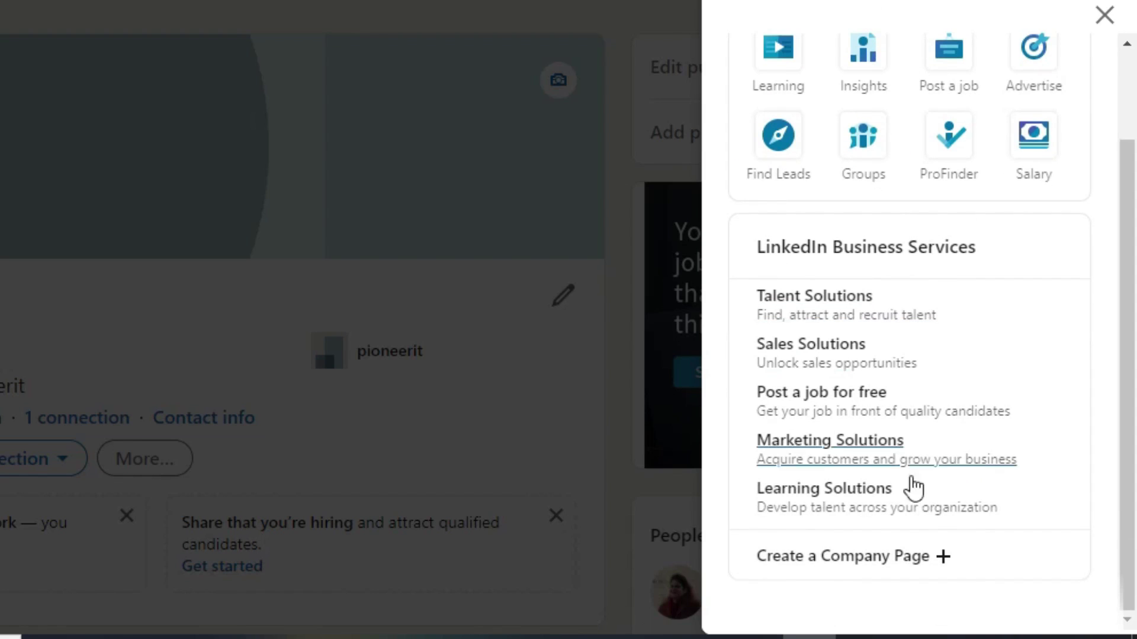
{"action": "left_click", "coordinate": [872, 566]}
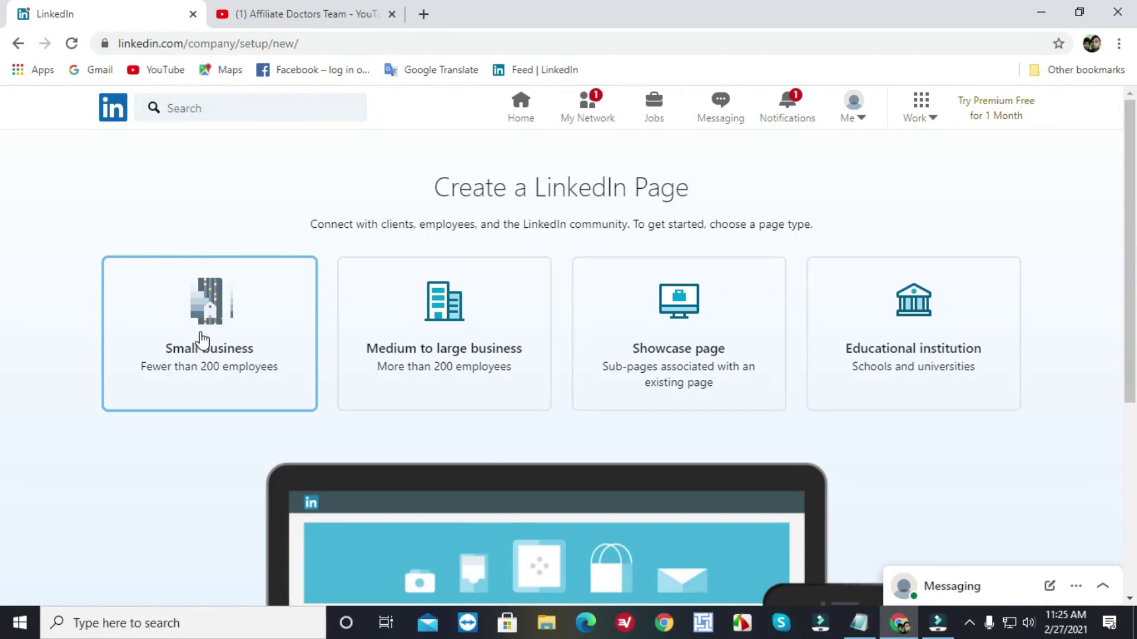
{"action": "left_click", "coordinate": [202, 335]}
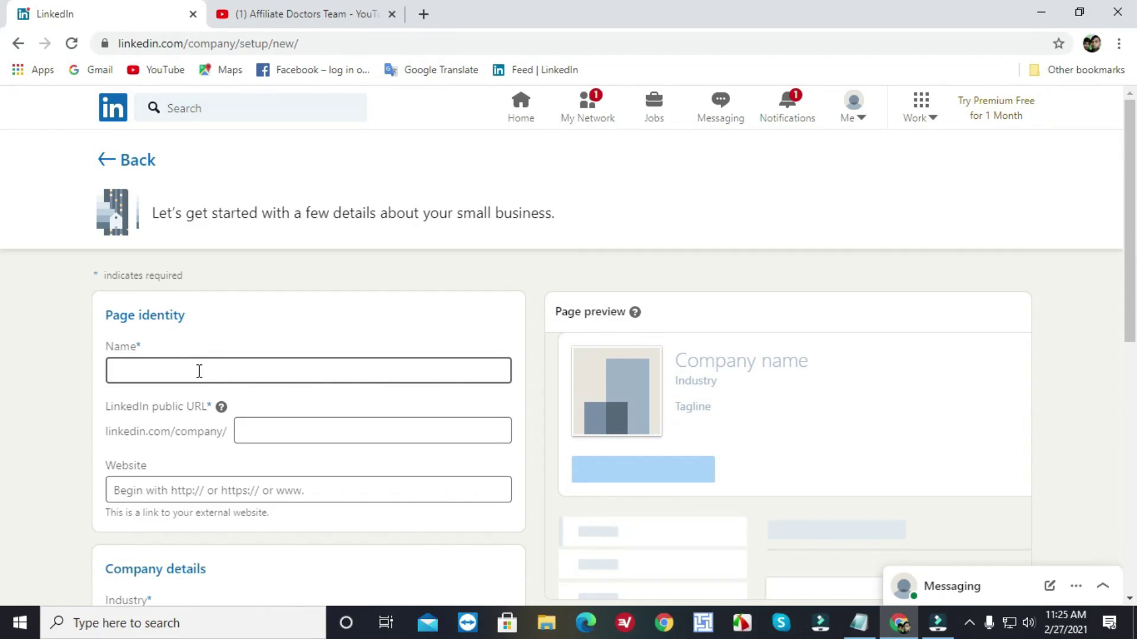
{"action": "left_click", "coordinate": [198, 371]}
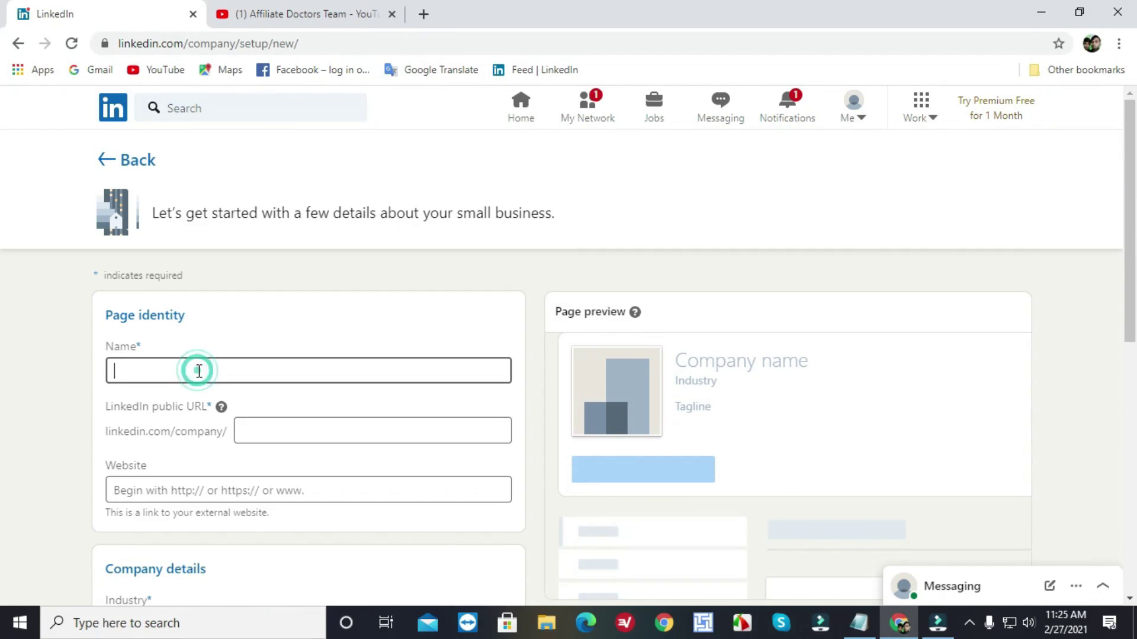
{"action": "left_click", "coordinate": [259, 431]}
{"action": "scroll", "coordinate": [279, 469], "scroll_direction": "down", "scroll_amount": 1}
{"action": "left_click", "coordinate": [292, 407]}
{"action": "scroll", "coordinate": [284, 407], "scroll_direction": "down", "scroll_amount": 2}
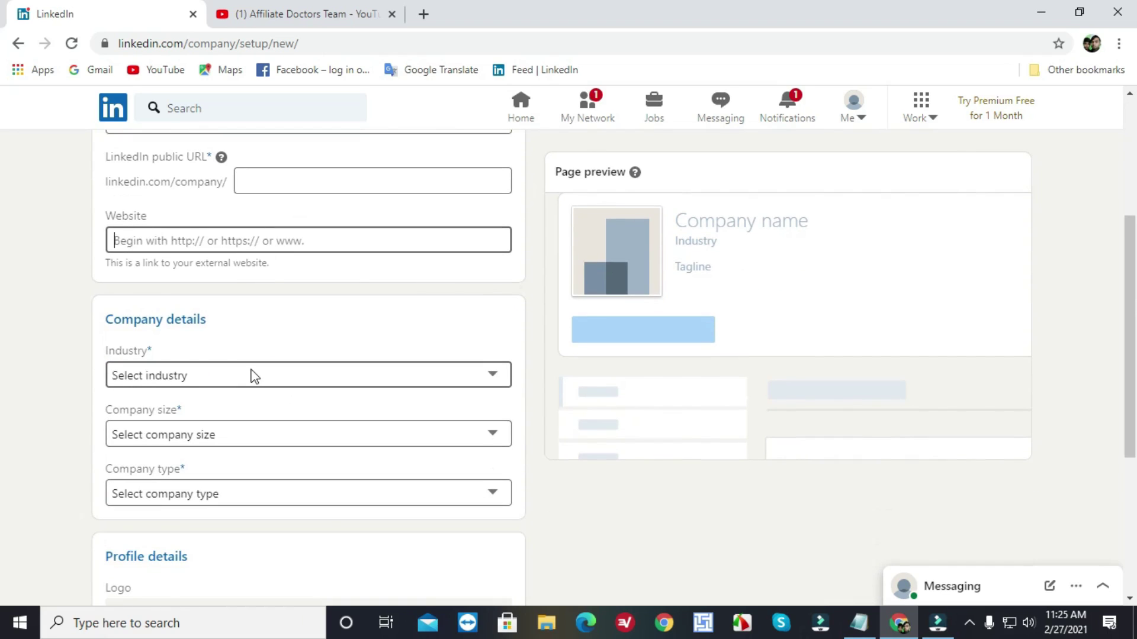
{"action": "scroll", "coordinate": [322, 432], "scroll_direction": "up", "scroll_amount": 3}
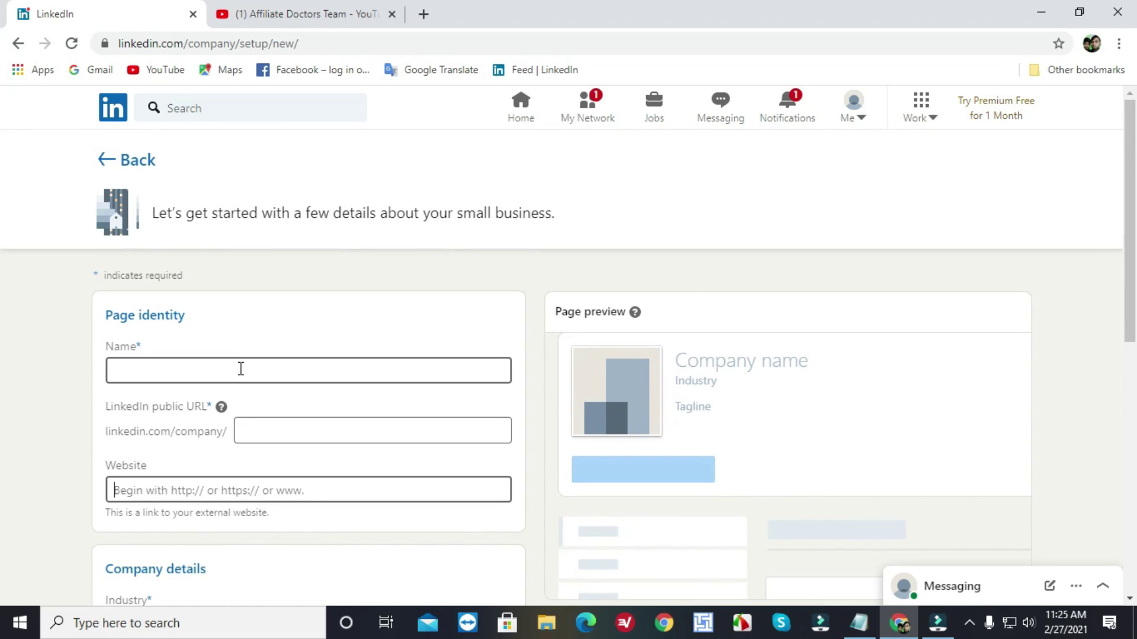
Enter affiliatesmaker as the name of the company page
{"action": "left_click", "coordinate": [240, 369]}
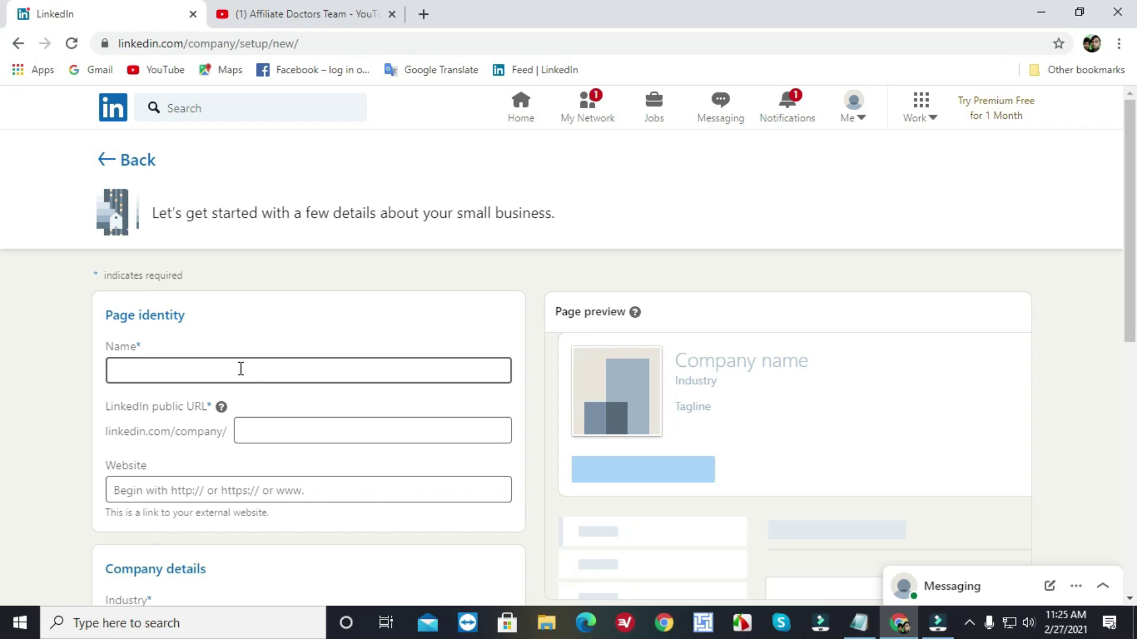
{"action": "left_click", "coordinate": [176, 364]}
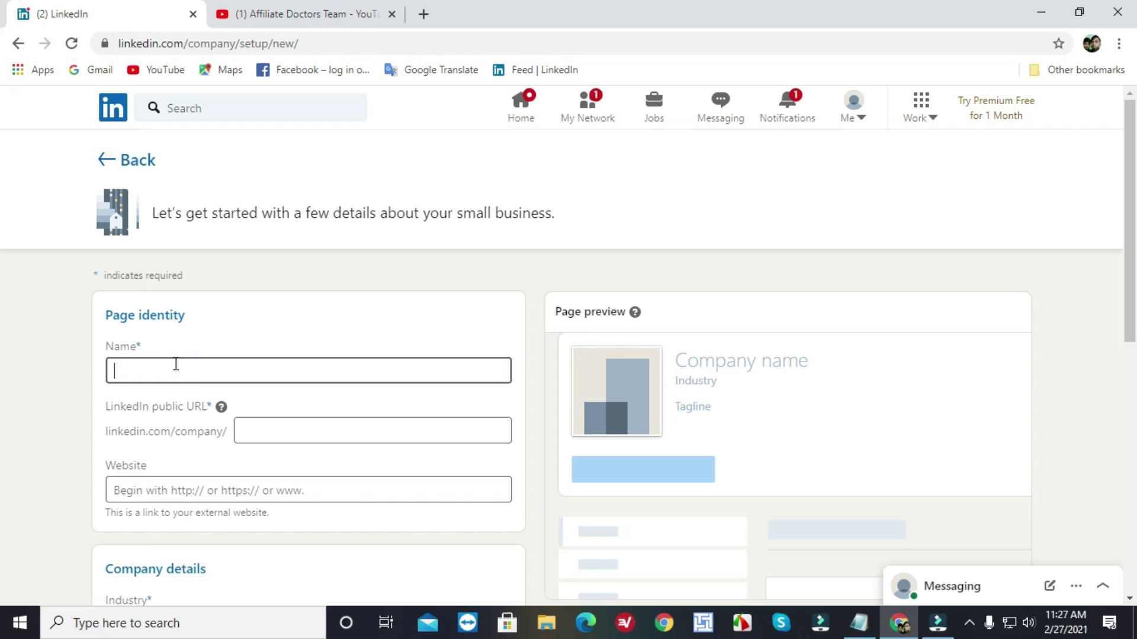
{"action": "type", "text": "affiliatesmaker"}
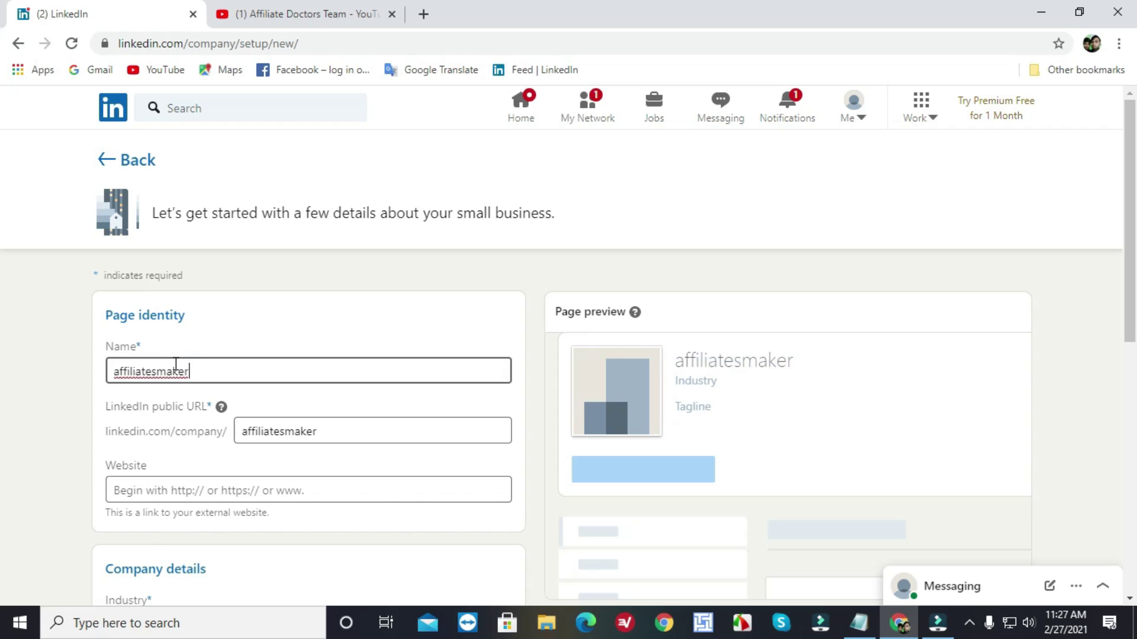
{"action": "left_click", "coordinate": [294, 437]}
{"action": "scroll", "coordinate": [294, 437], "scroll_direction": "down", "scroll_amount": 1}
{"action": "left_click", "coordinate": [243, 406]}
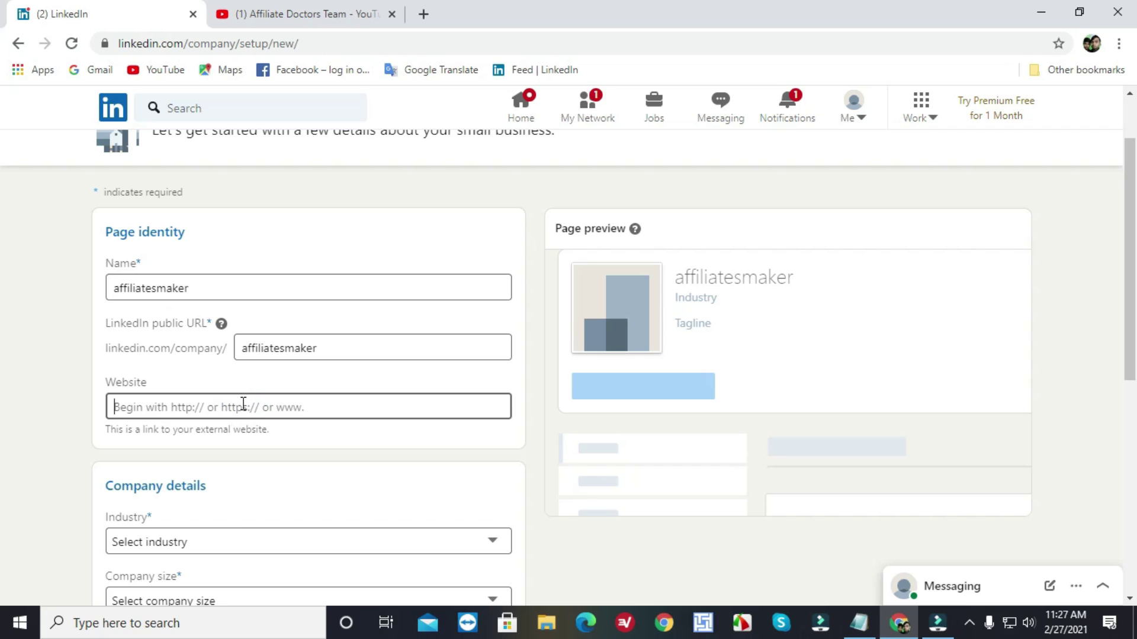
{"action": "left_click", "coordinate": [859, 623]}
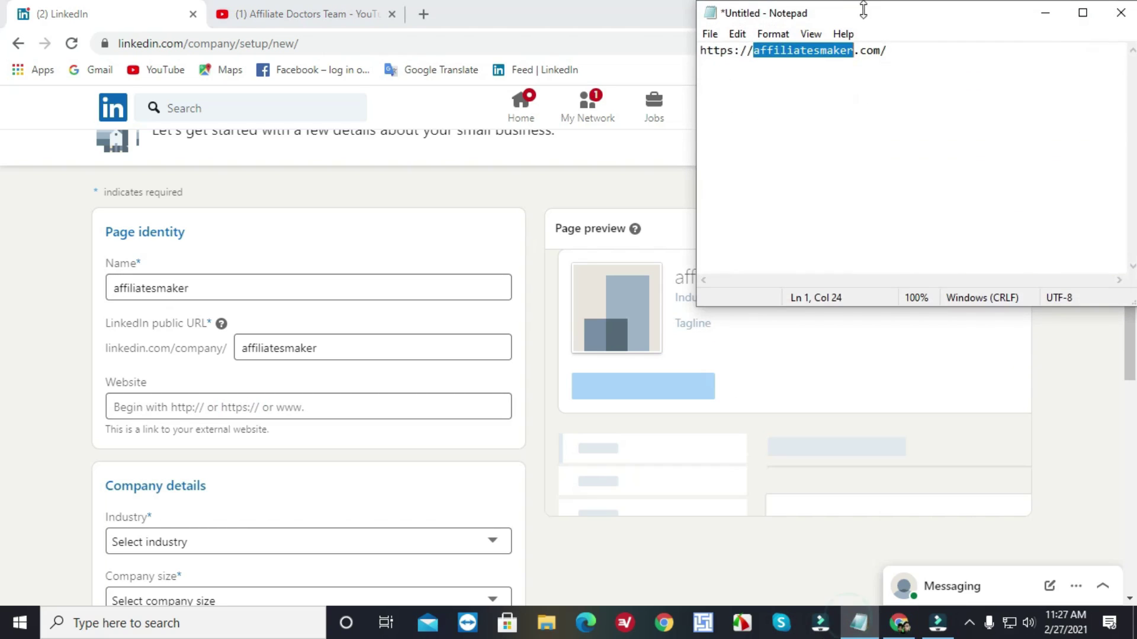
{"action": "left_click_drag", "start_coordinate": [891, 50], "coordinate": [679, 57]}
{"action": "key", "text": "ctrl+c"}
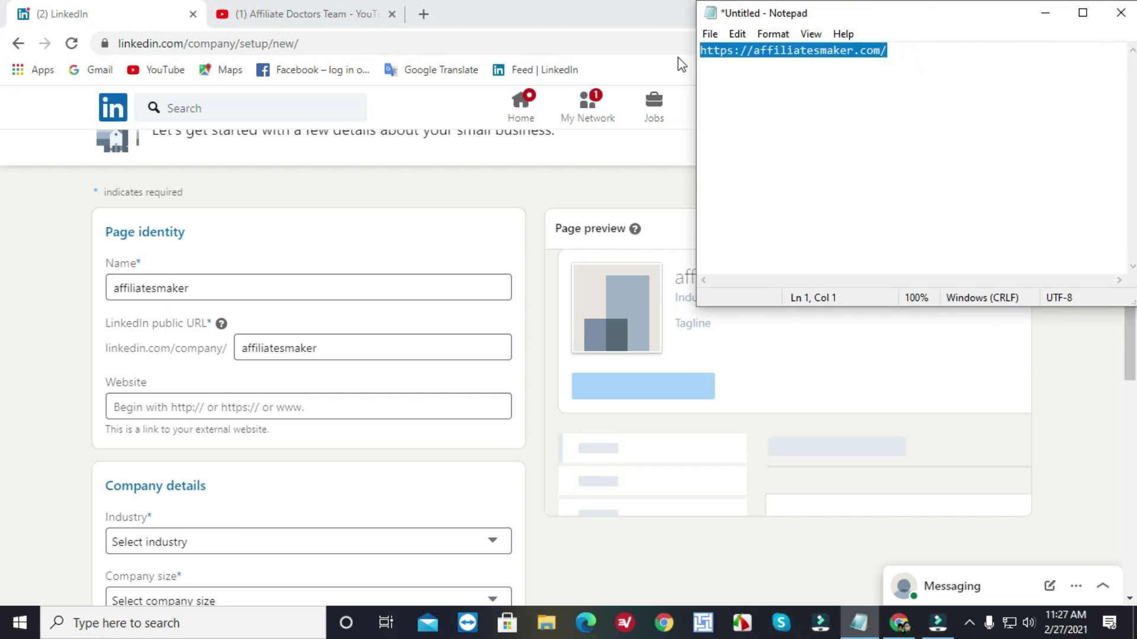
{"action": "left_click", "coordinate": [1046, 13]}
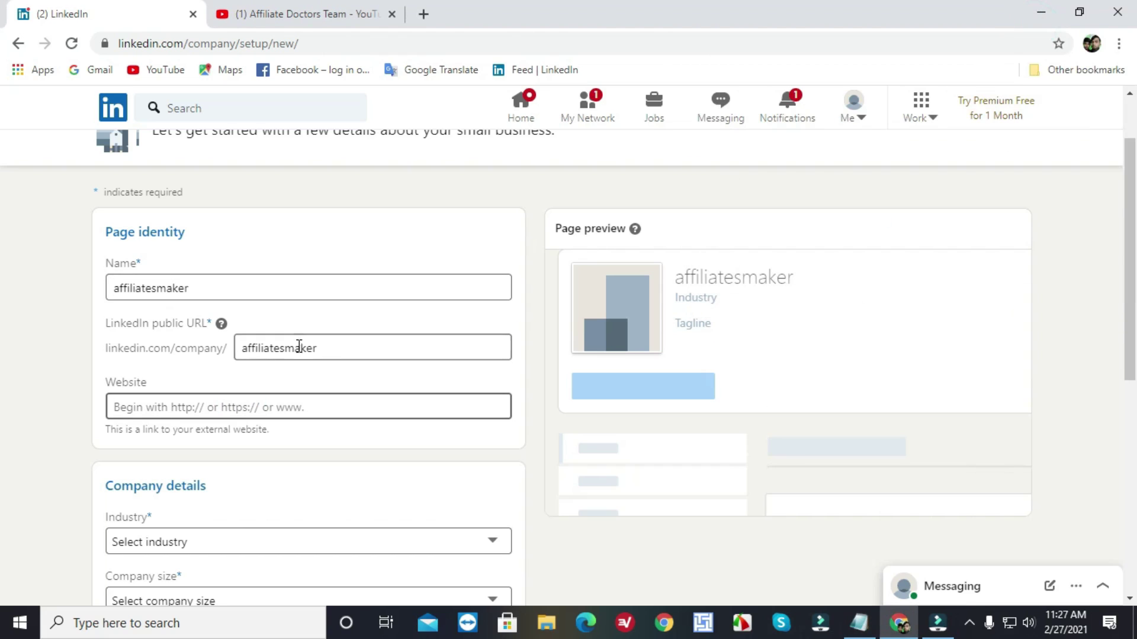
{"action": "left_click", "coordinate": [279, 401]}
{"action": "key", "text": "ctrl+v"}
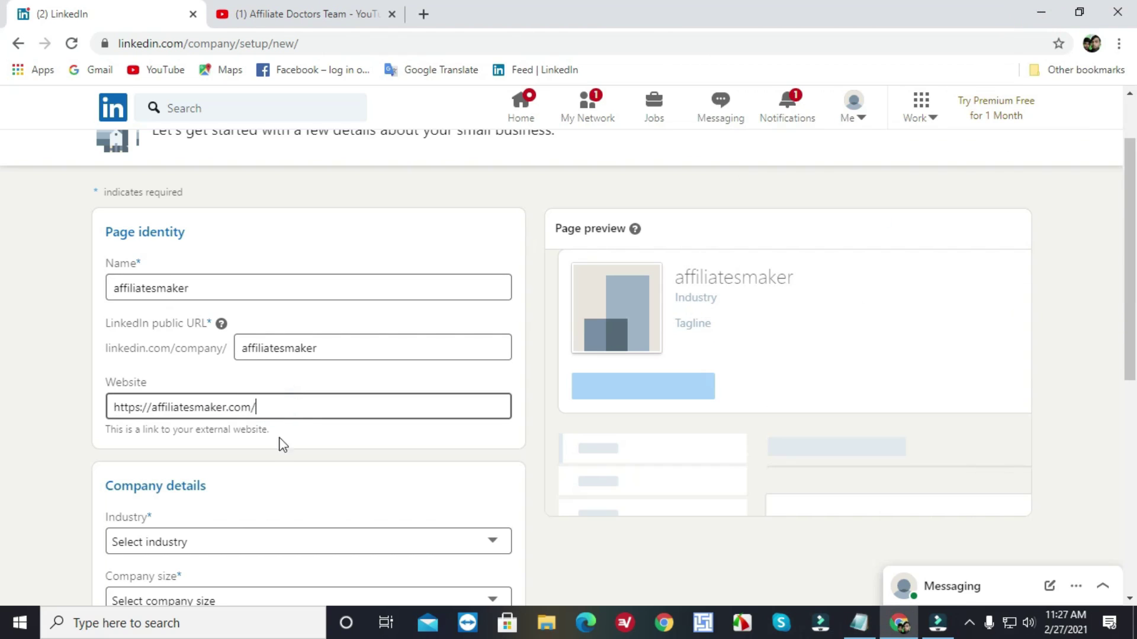
Set the company's industry to Online Media
{"action": "scroll", "coordinate": [281, 415], "scroll_direction": "down", "scroll_amount": 4}
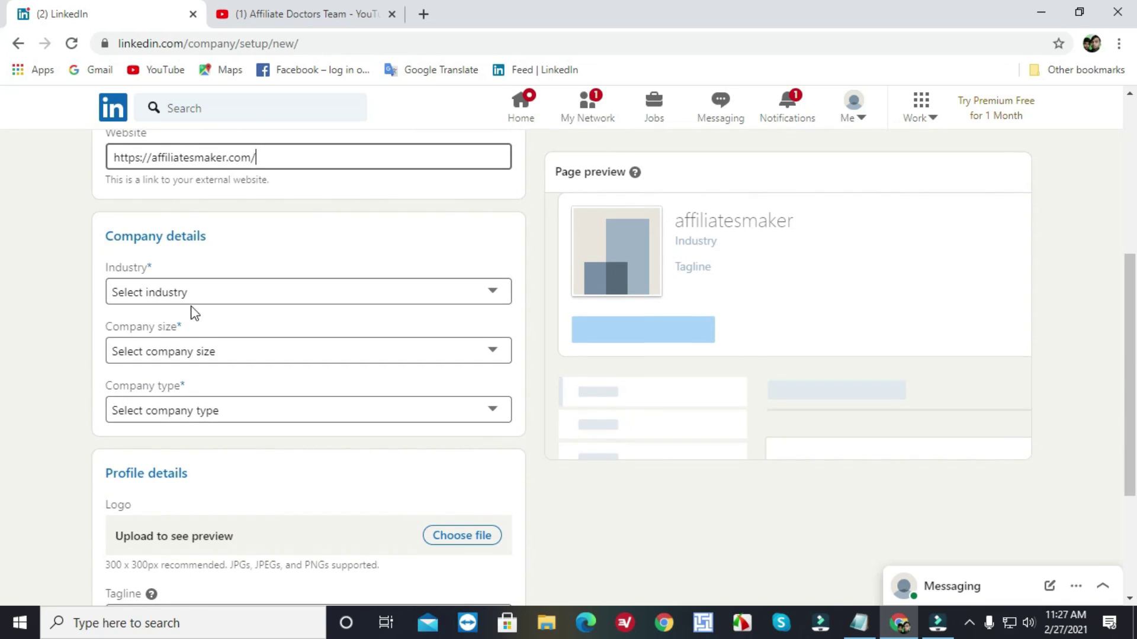
{"action": "left_click", "coordinate": [496, 291]}
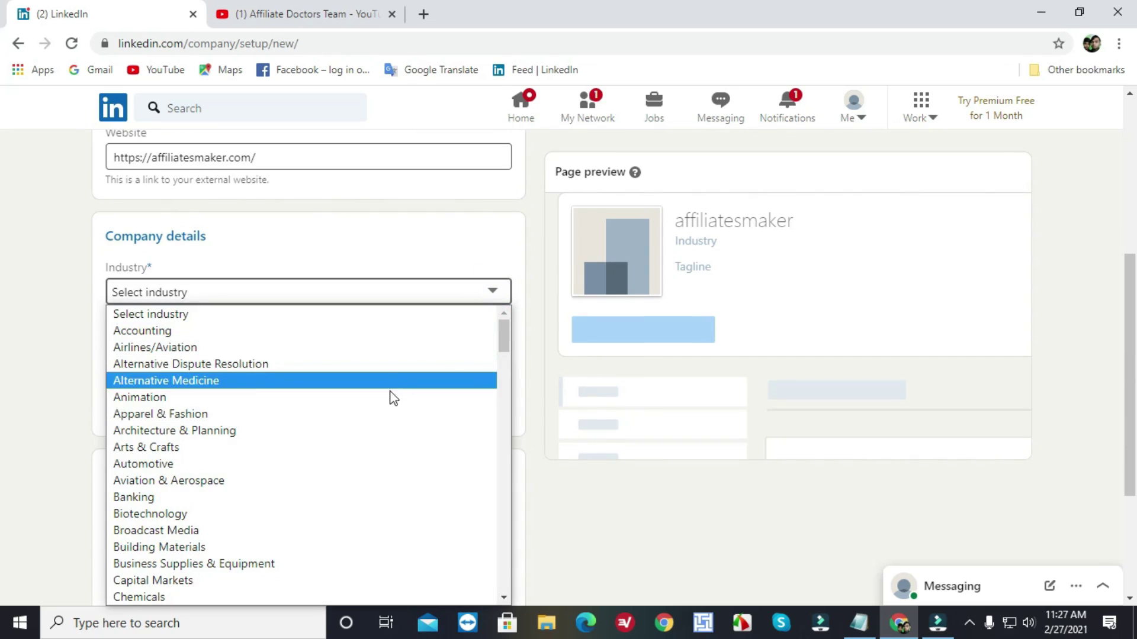
{"action": "scroll", "coordinate": [389, 429], "scroll_direction": "down", "scroll_amount": 3}
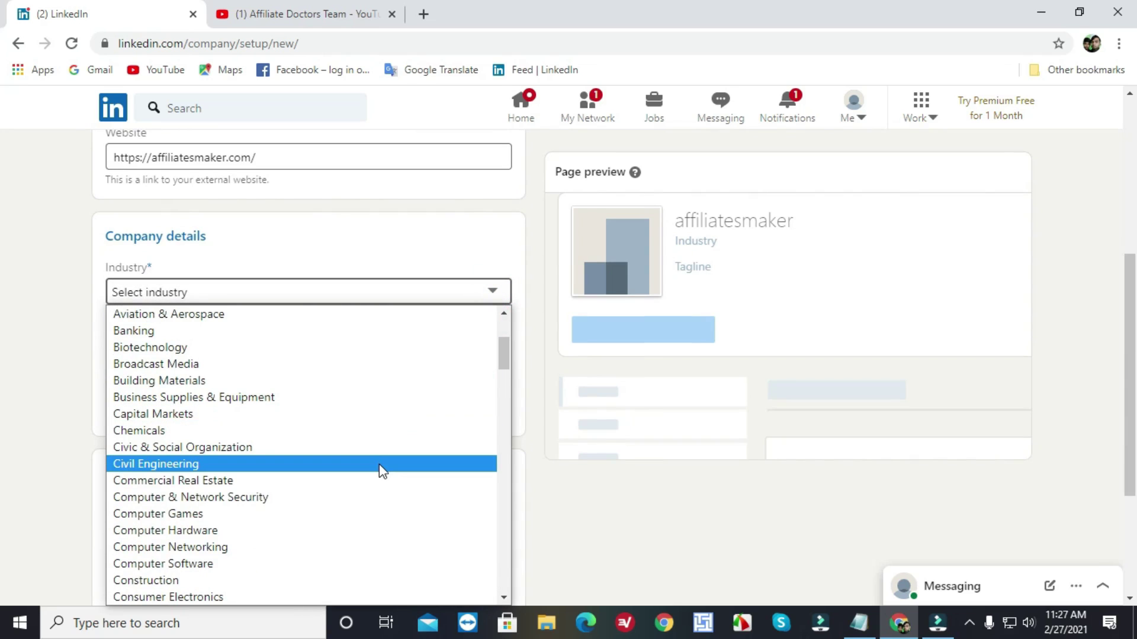
{"action": "scroll", "coordinate": [382, 472], "scroll_direction": "down", "scroll_amount": 3}
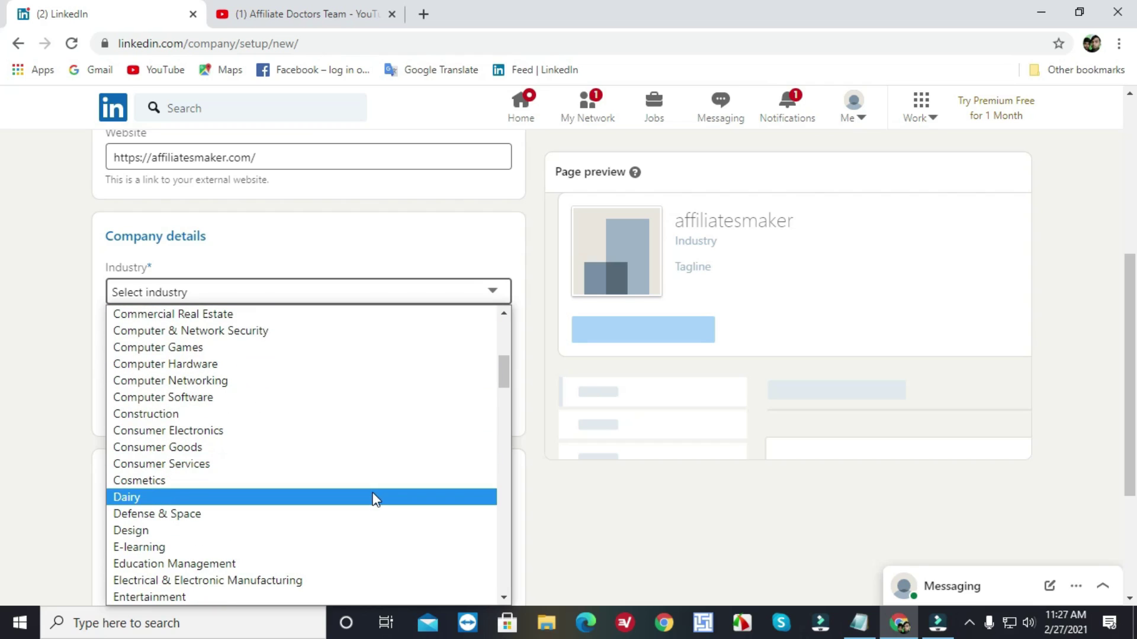
{"action": "scroll", "coordinate": [371, 492], "scroll_direction": "up", "scroll_amount": 6}
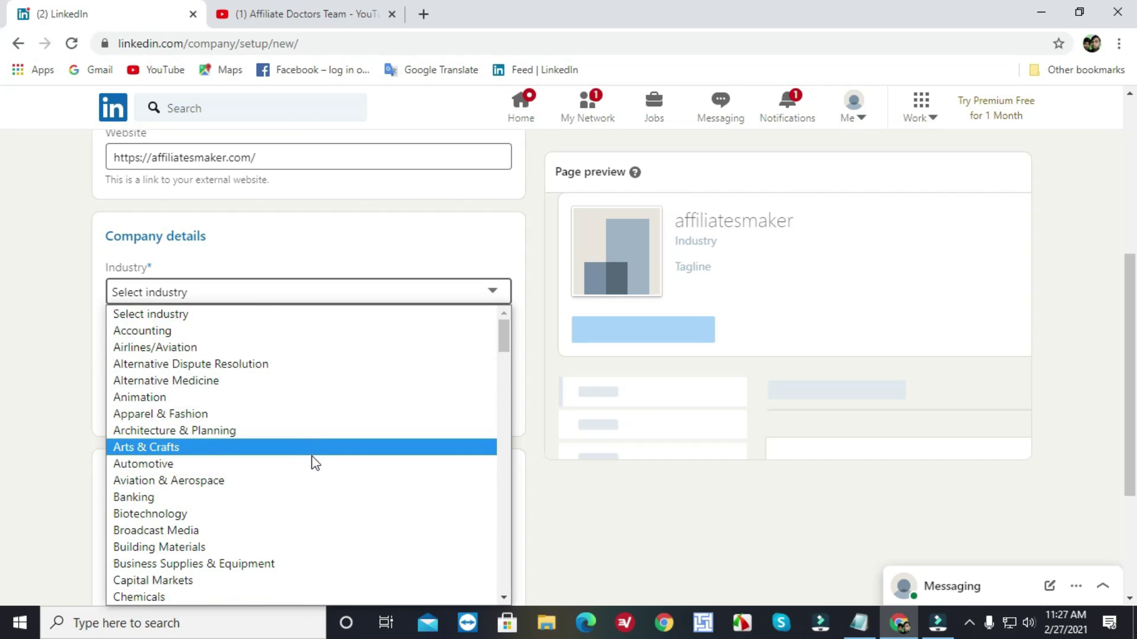
{"action": "scroll", "coordinate": [312, 460], "scroll_direction": "down", "scroll_amount": 3}
{"action": "scroll", "coordinate": [313, 463], "scroll_direction": "down", "scroll_amount": 11}
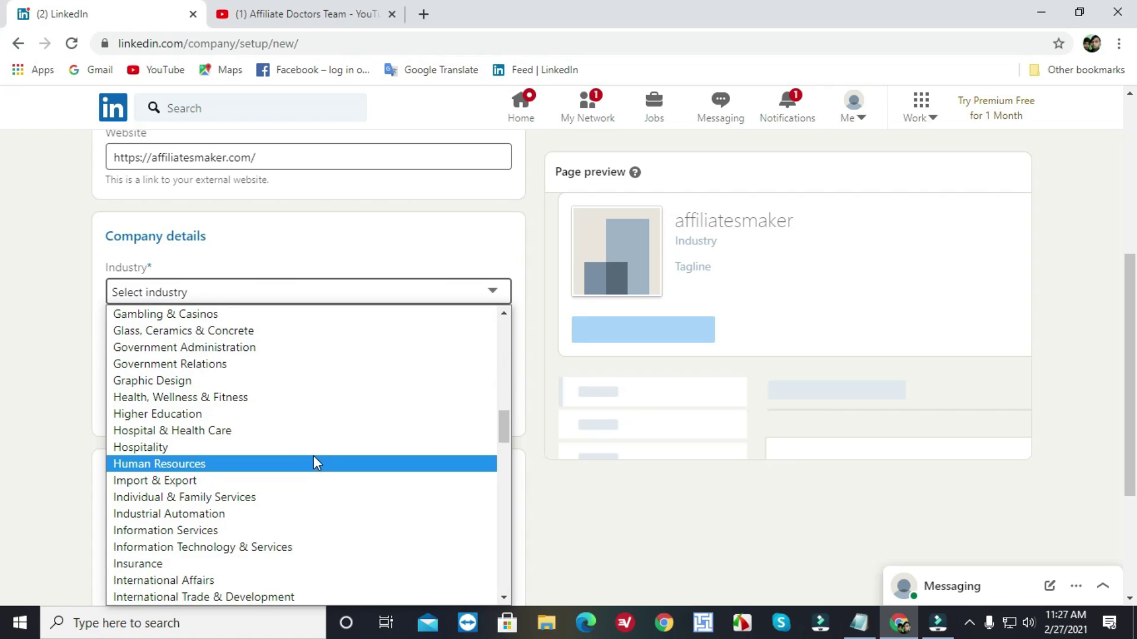
{"action": "scroll", "coordinate": [313, 460], "scroll_direction": "down", "scroll_amount": 11}
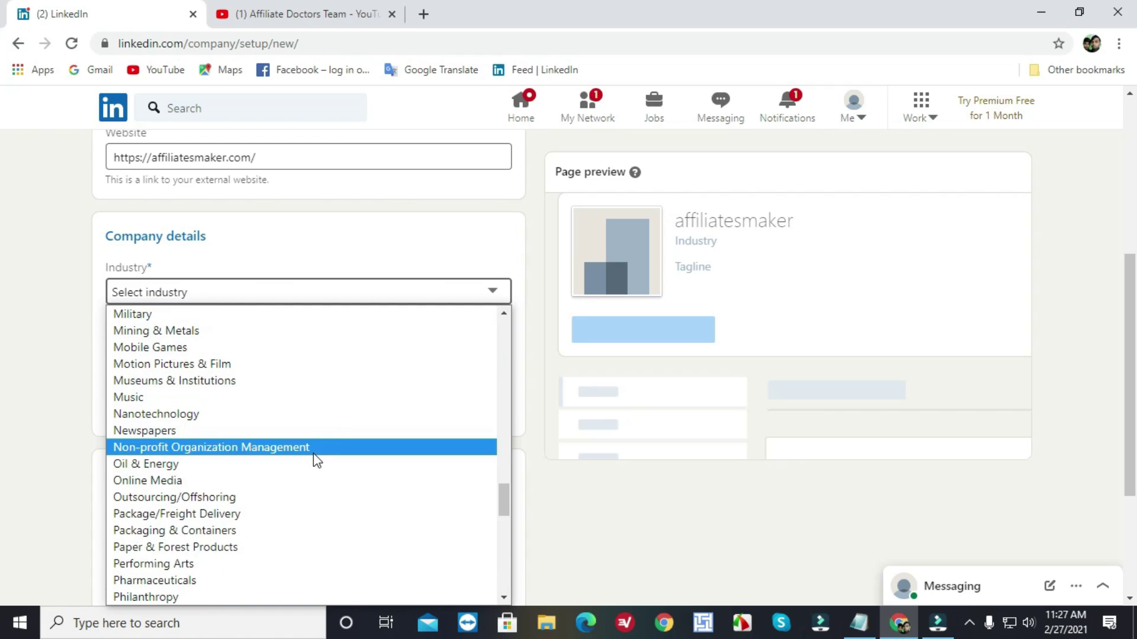
{"action": "left_click", "coordinate": [272, 487]}
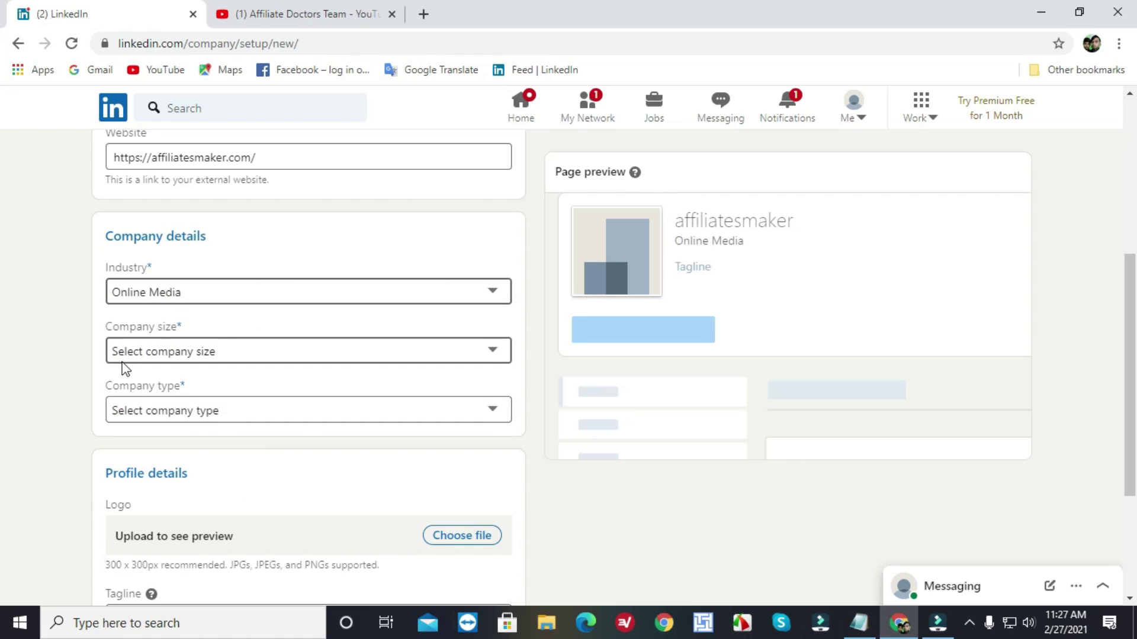
Set the company size to 11–50 employees and the company type to Public company
{"action": "left_click", "coordinate": [491, 353]}
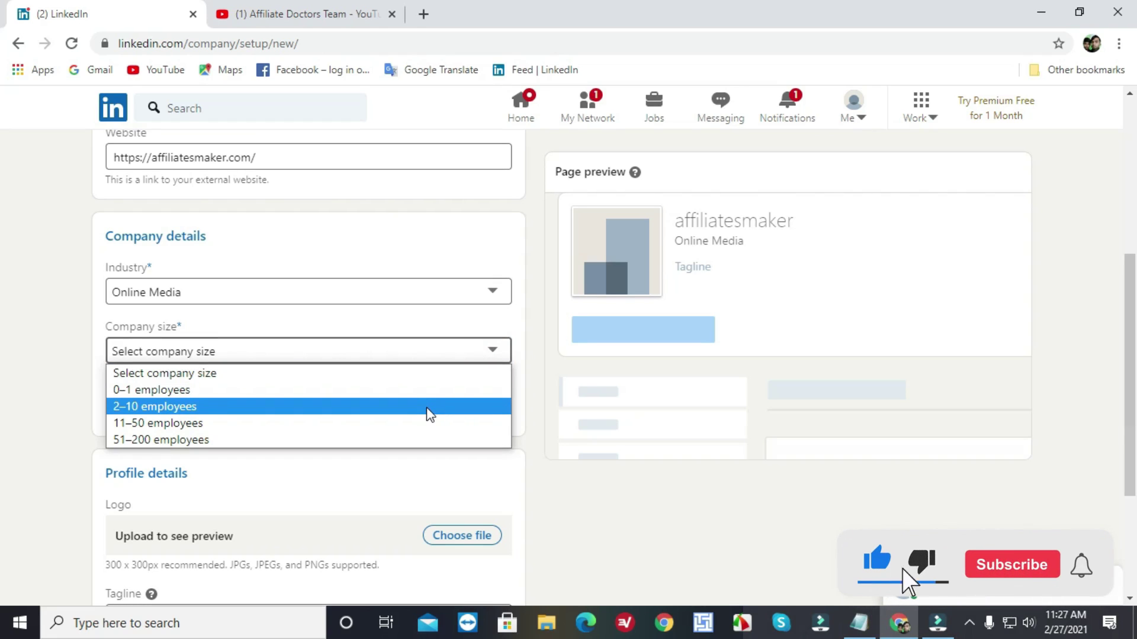
{"action": "left_click", "coordinate": [401, 423]}
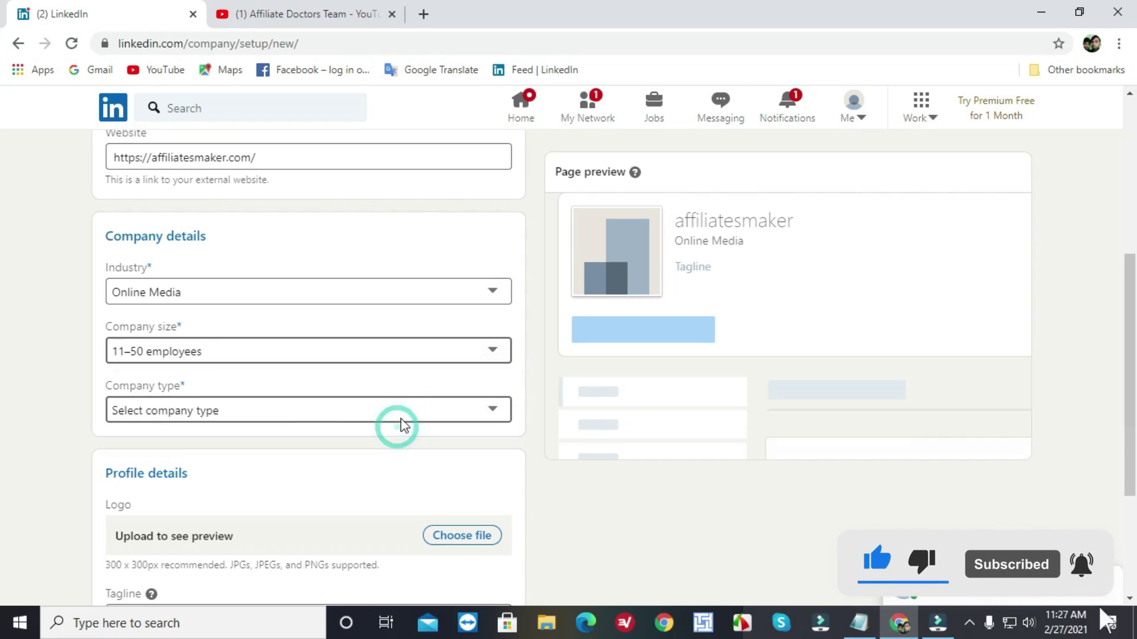
{"action": "left_click", "coordinate": [503, 410]}
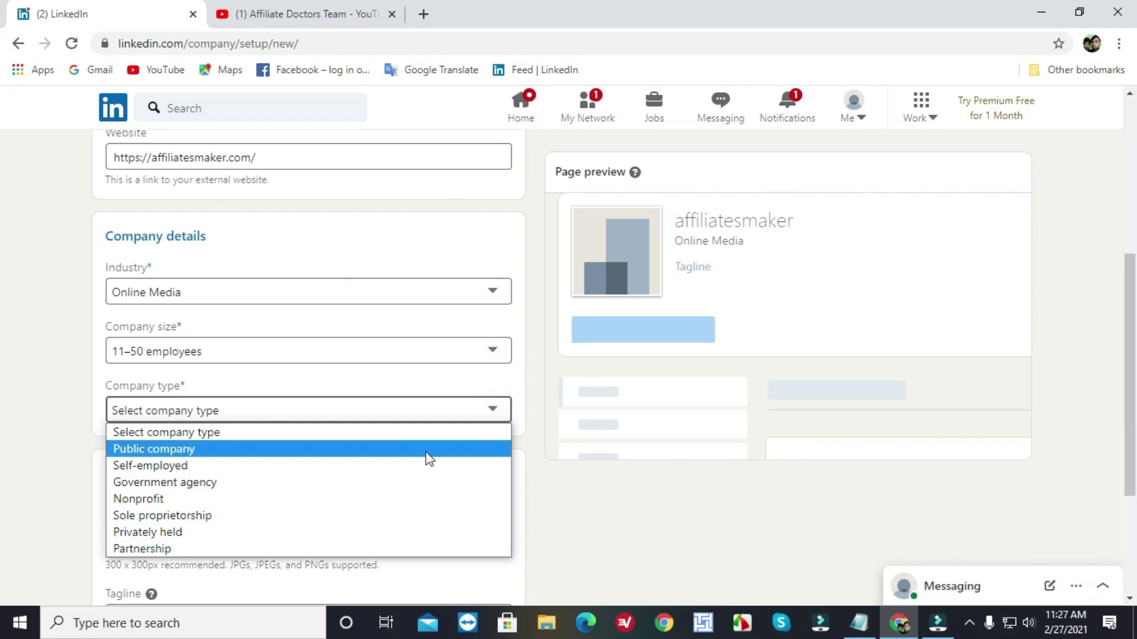
{"action": "left_click", "coordinate": [429, 458]}
Upload the image Minimalist Circle Healthy Cafe Logo from the Desktop folder as the page's logo
{"action": "scroll", "coordinate": [438, 453], "scroll_direction": "down", "scroll_amount": 3}
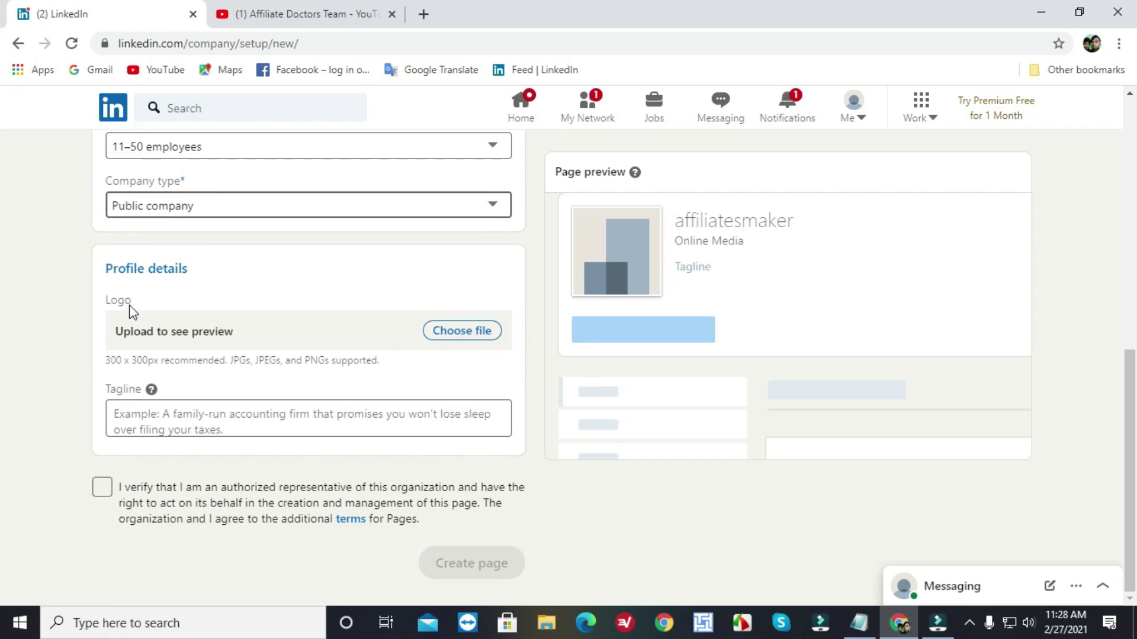
{"action": "left_click", "coordinate": [451, 333]}
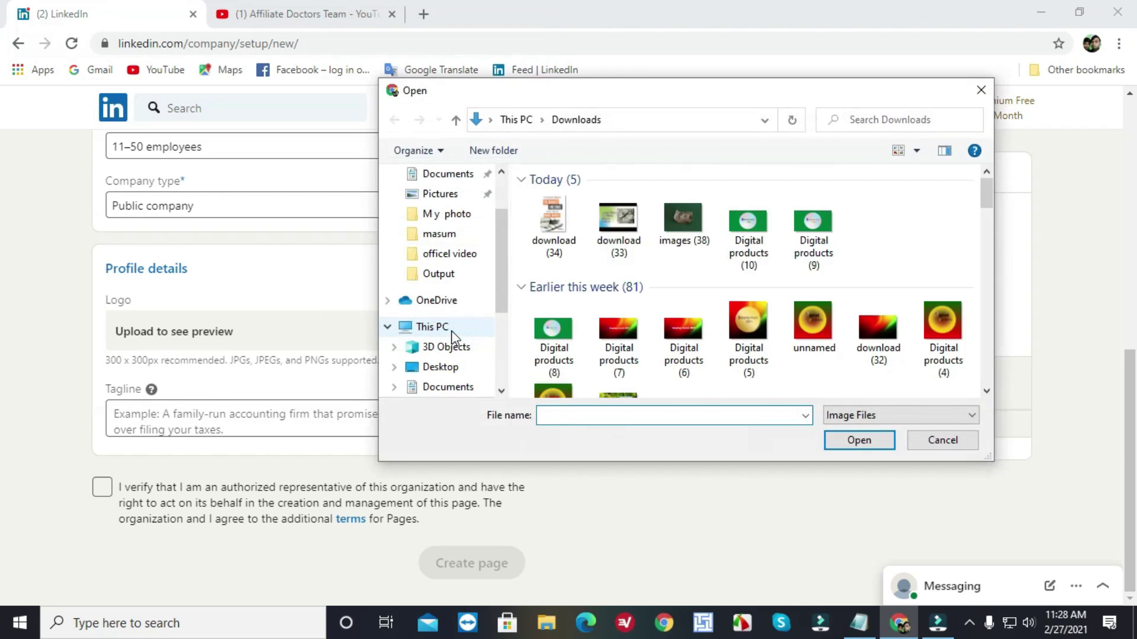
{"action": "scroll", "coordinate": [450, 229], "scroll_direction": "up", "scroll_amount": 2}
{"action": "left_click", "coordinate": [445, 209]}
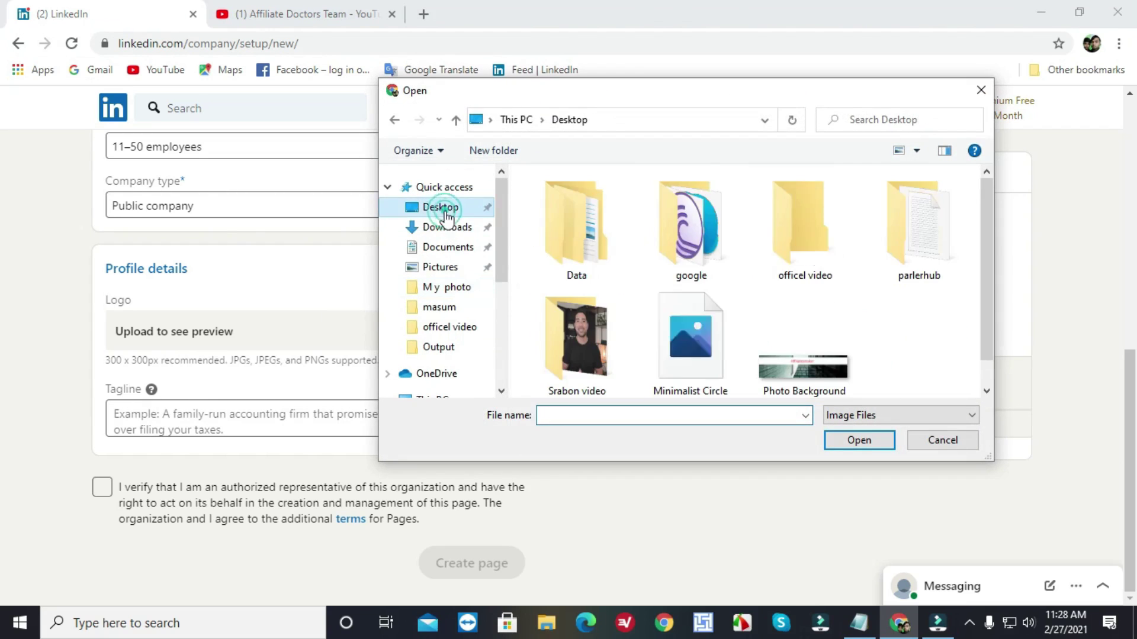
{"action": "left_click", "coordinate": [689, 338]}
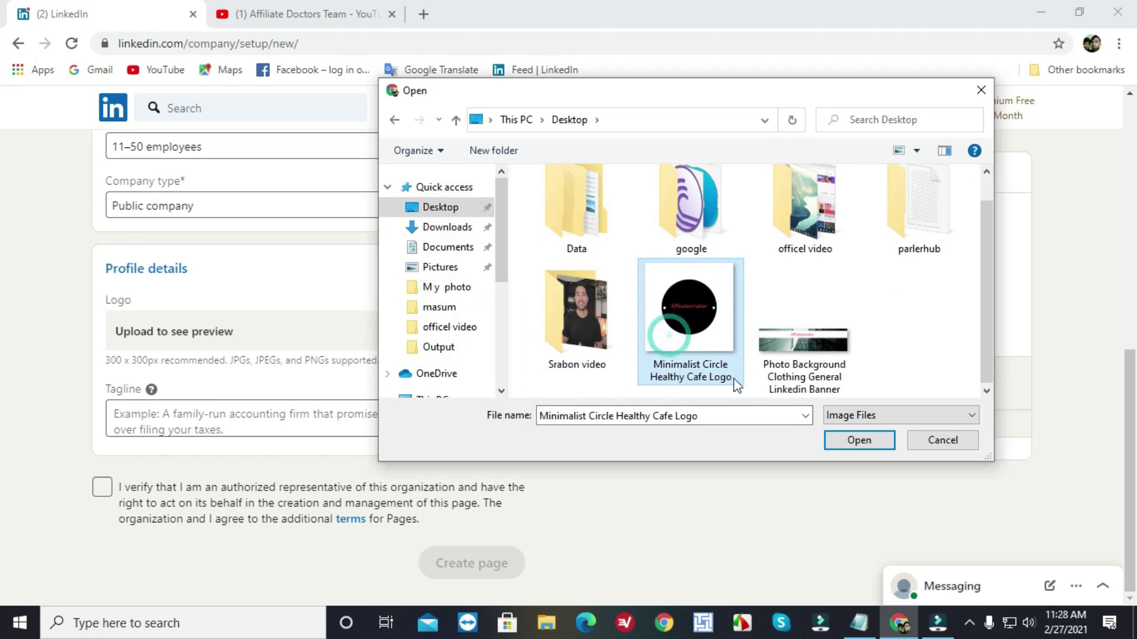
{"action": "left_click", "coordinate": [861, 441]}
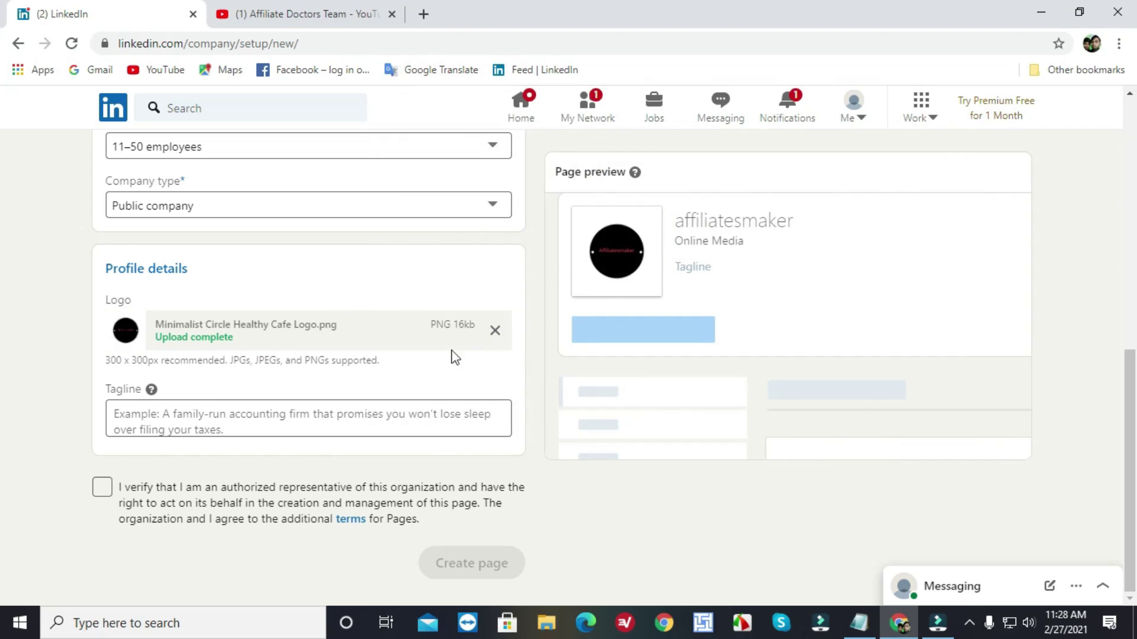
Enter the tagline "Best online marketing" and verify being an authorized representative of the organization
{"action": "left_click", "coordinate": [223, 425]}
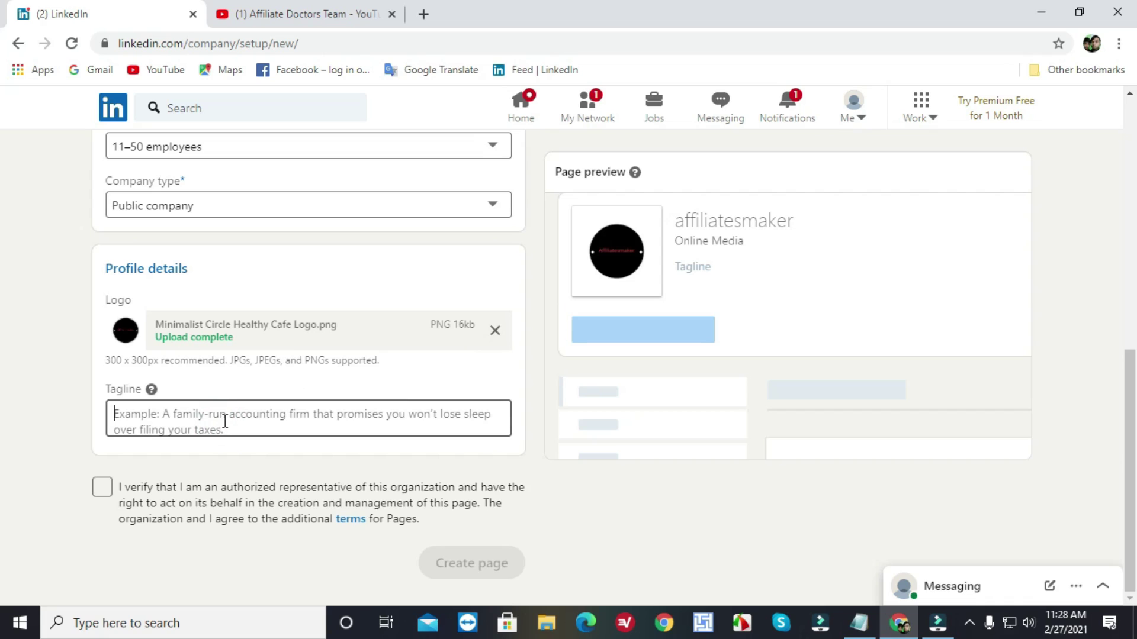
{"action": "type", "text": "Best "}
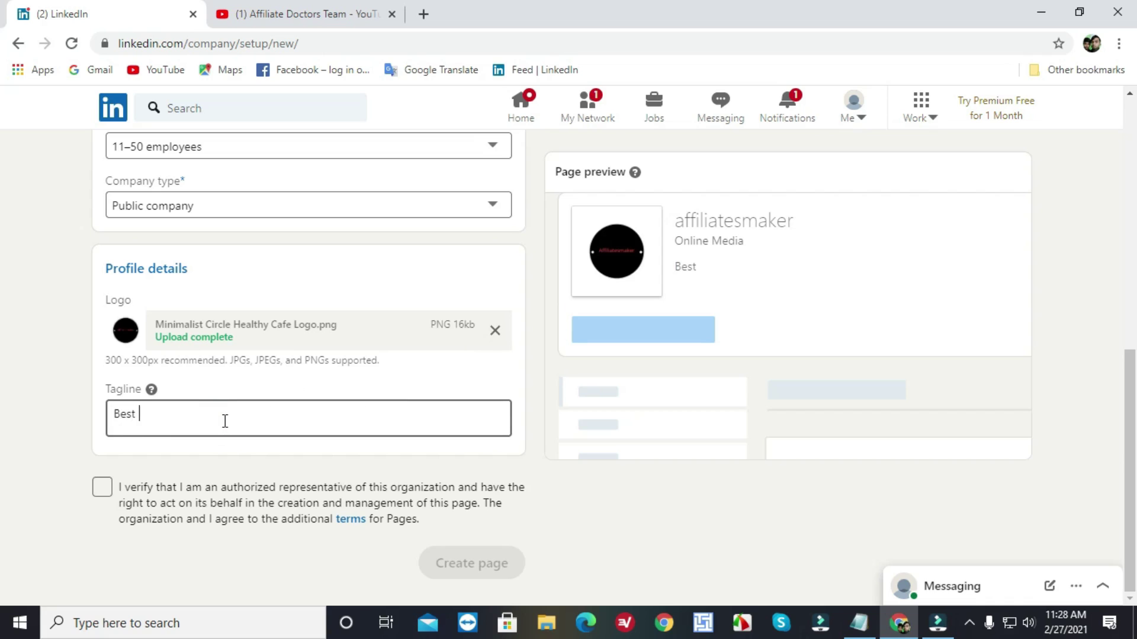
{"action": "type", "text": "online marketing"}
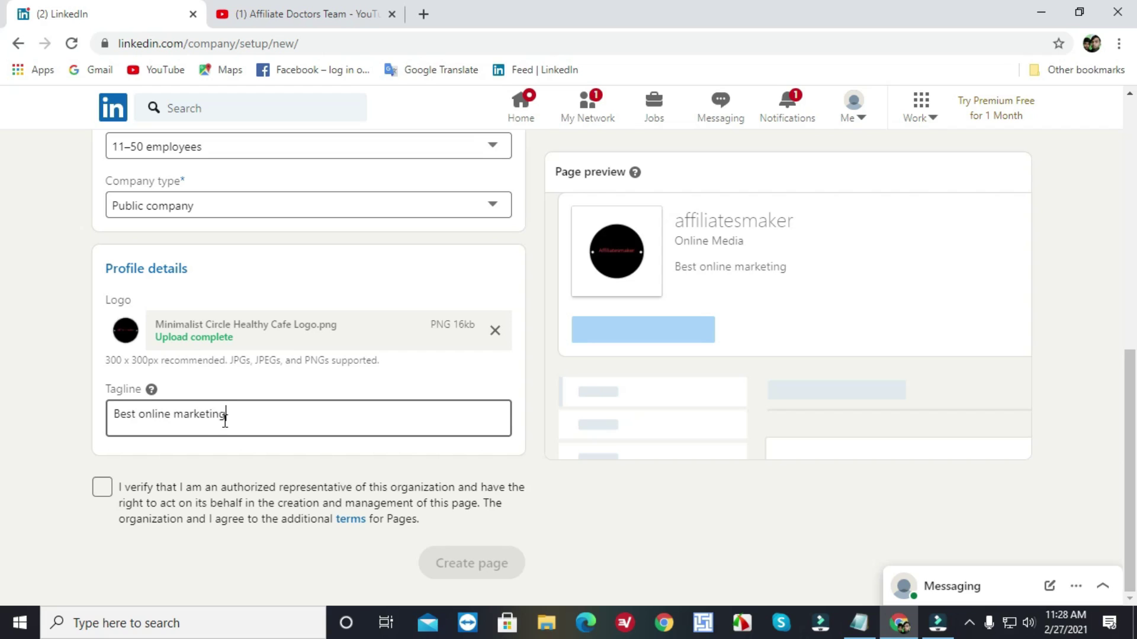
{"action": "left_click", "coordinate": [103, 490]}
{"action": "scroll", "coordinate": [102, 470], "scroll_direction": "up", "scroll_amount": 9}
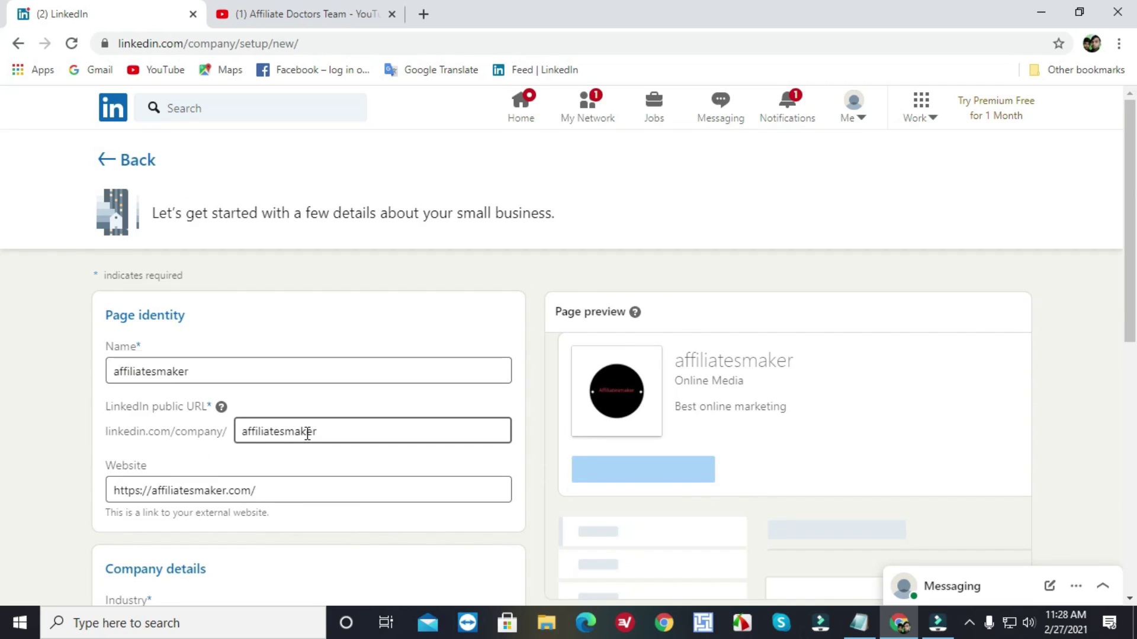
Review the entered page identity, company details and profile details, and create the company page
{"action": "scroll", "coordinate": [308, 433], "scroll_direction": "down", "scroll_amount": 1}
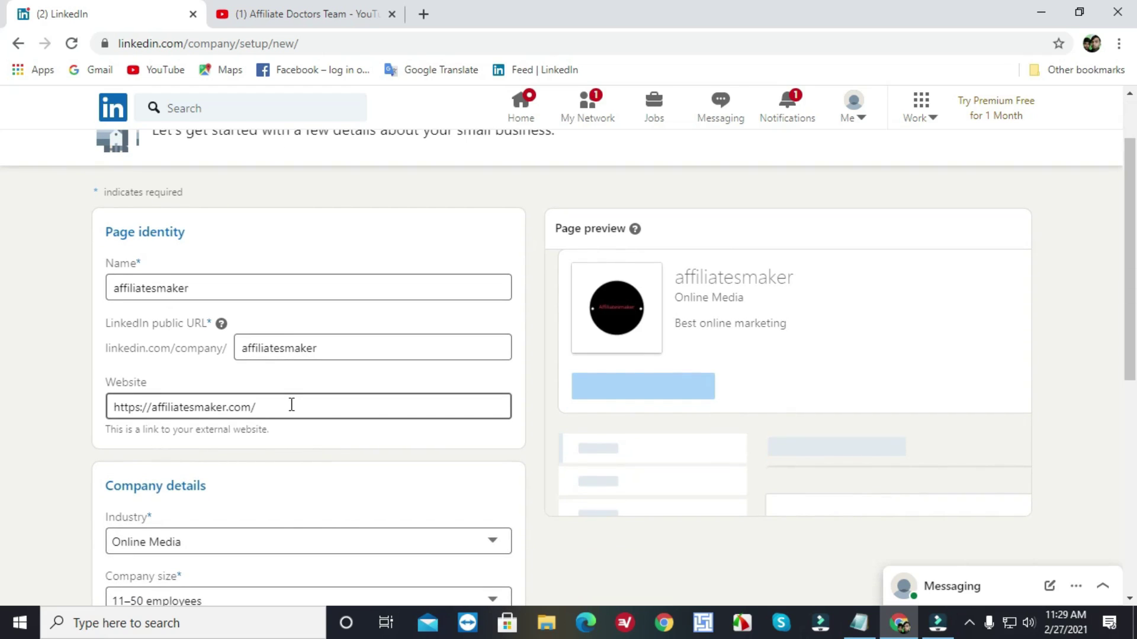
{"action": "scroll", "coordinate": [289, 403], "scroll_direction": "down", "scroll_amount": 1}
{"action": "scroll", "coordinate": [293, 423], "scroll_direction": "down", "scroll_amount": 1}
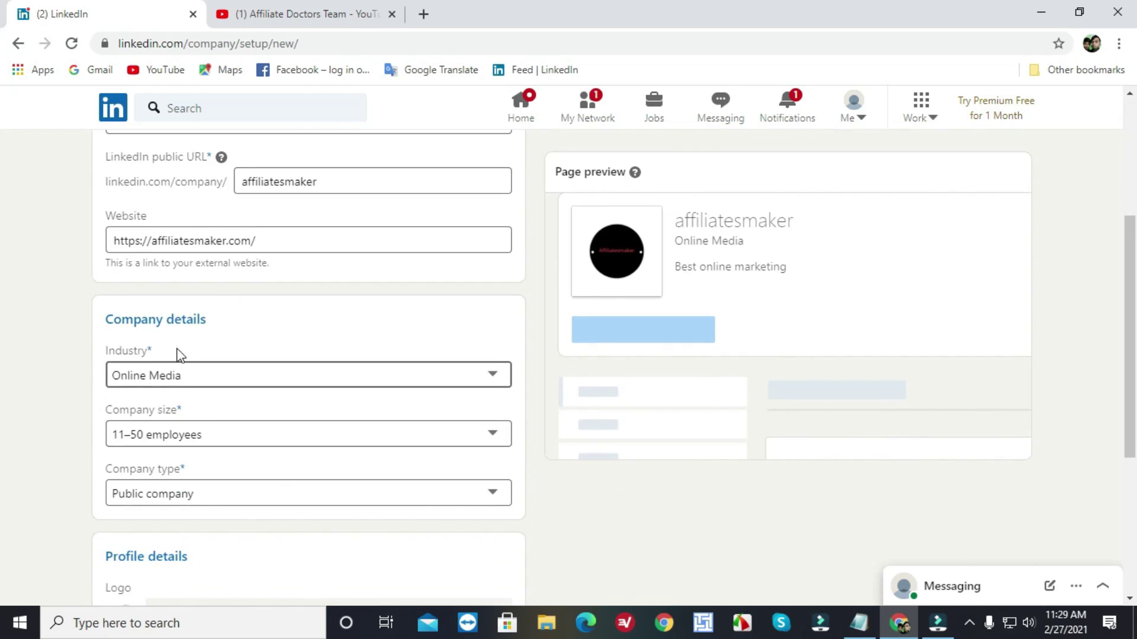
{"action": "left_click", "coordinate": [492, 377]}
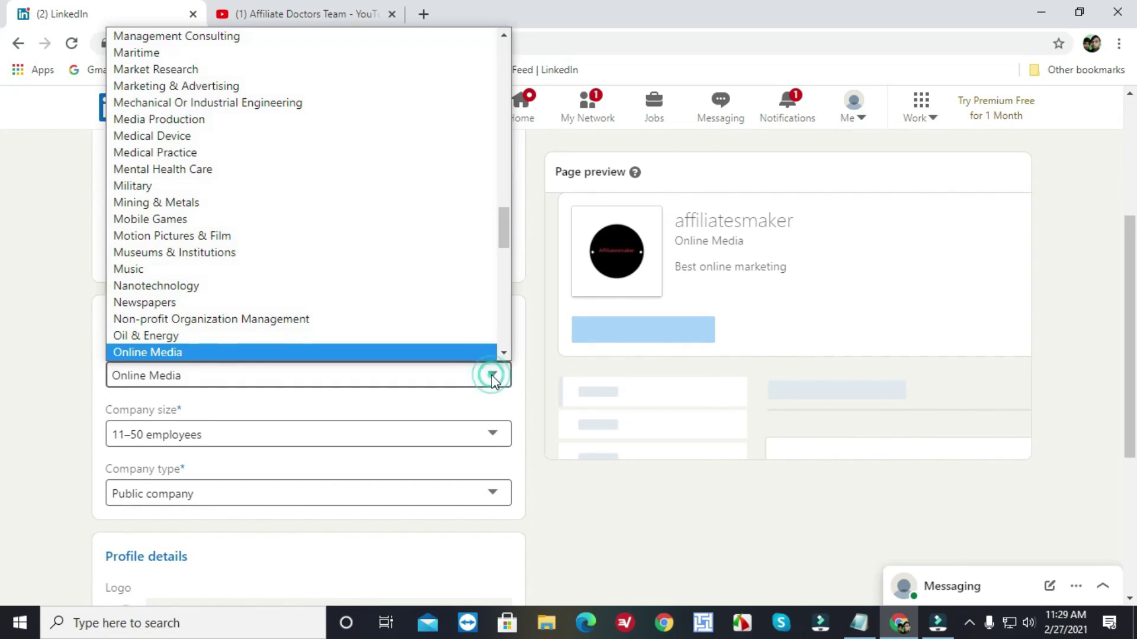
{"action": "left_click", "coordinate": [493, 379]}
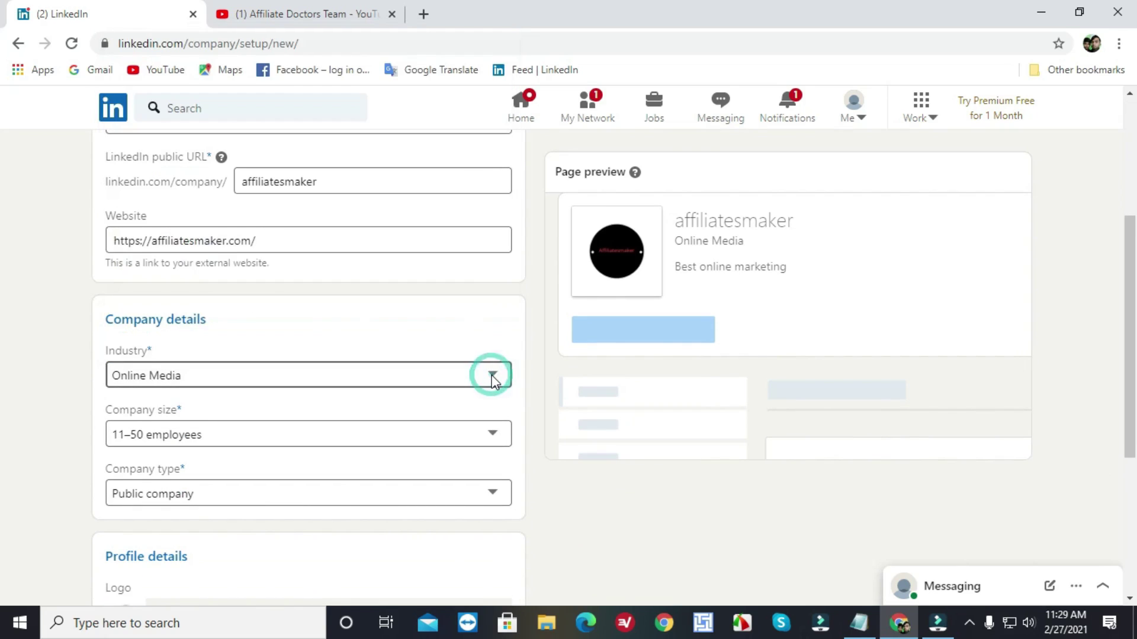
{"action": "scroll", "coordinate": [476, 414], "scroll_direction": "down", "scroll_amount": 1}
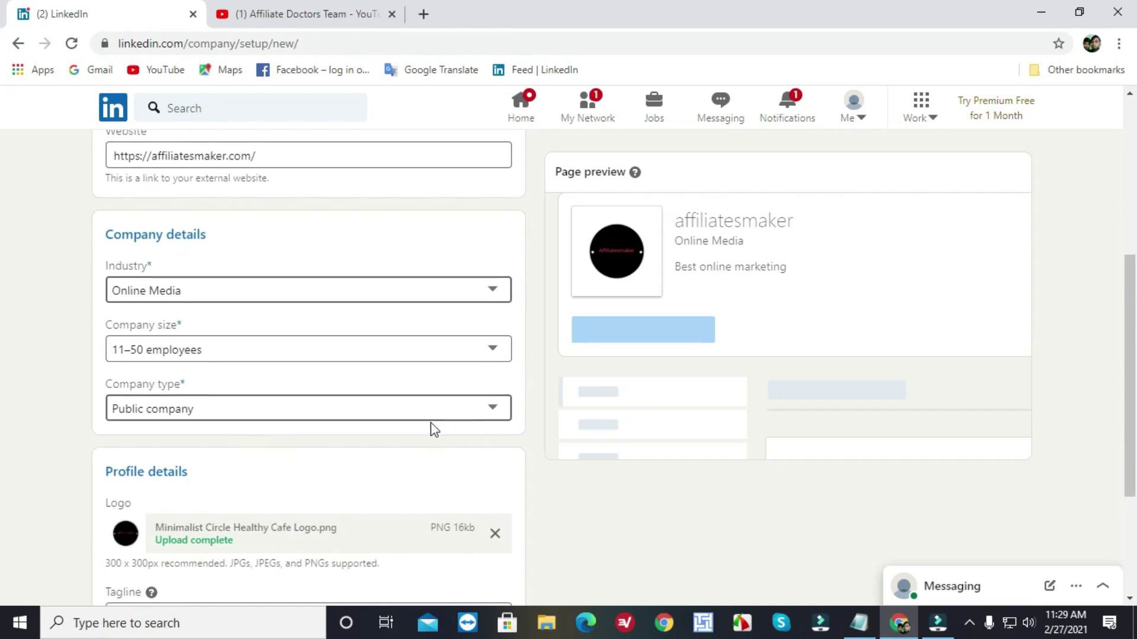
{"action": "scroll", "coordinate": [415, 427], "scroll_direction": "down", "scroll_amount": 3}
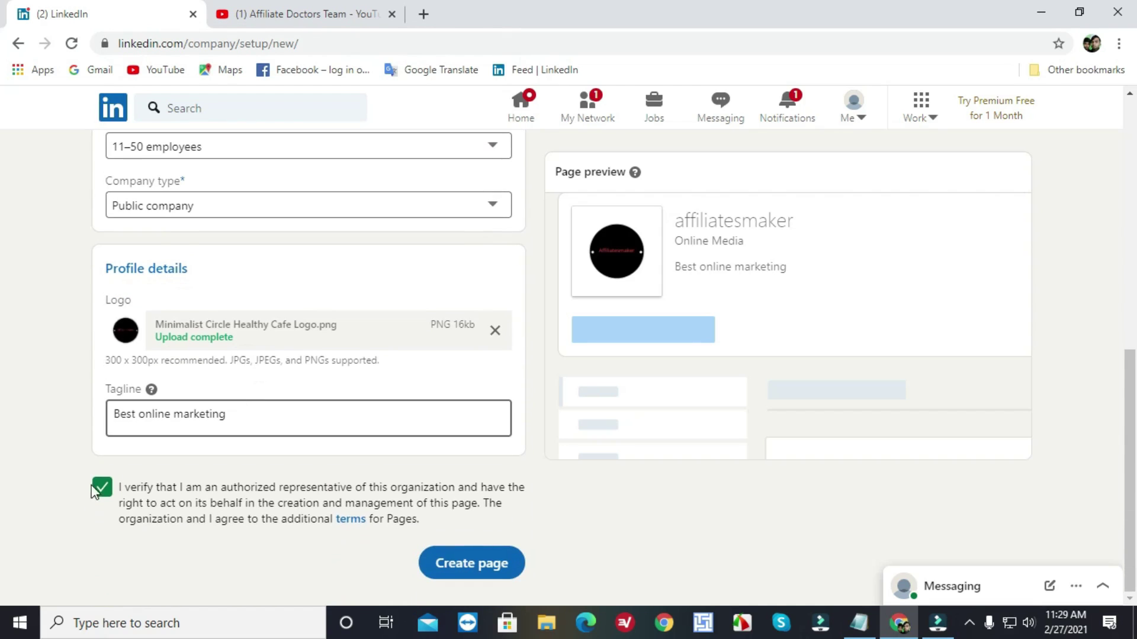
{"action": "left_click", "coordinate": [460, 560]}
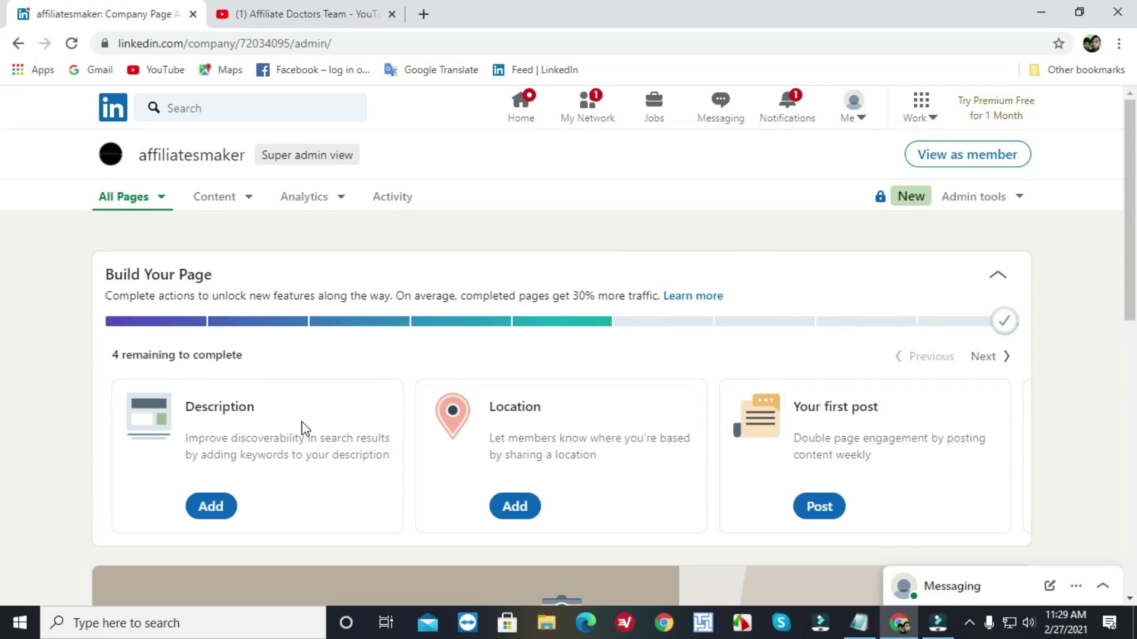
Upload the Desktop image Photo Background Clothing General Linkedin Banner as the page's cover image
{"action": "scroll", "coordinate": [305, 428], "scroll_direction": "down", "scroll_amount": 9}
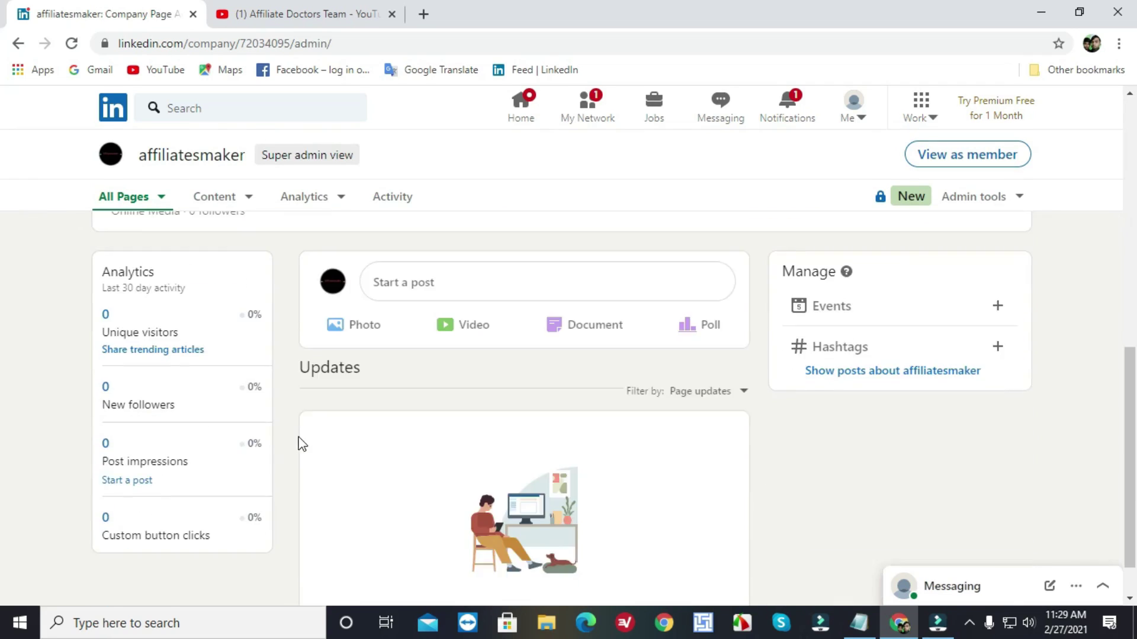
{"action": "scroll", "coordinate": [293, 435], "scroll_direction": "up", "scroll_amount": 7}
{"action": "scroll", "coordinate": [303, 429], "scroll_direction": "down", "scroll_amount": 3}
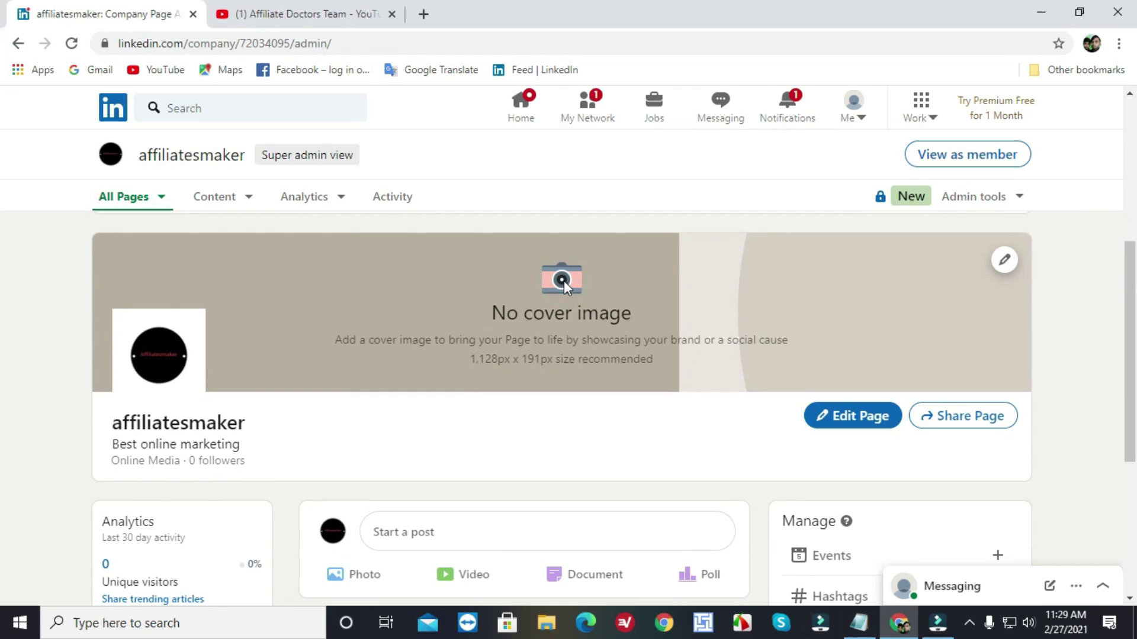
{"action": "left_click", "coordinate": [1004, 260]}
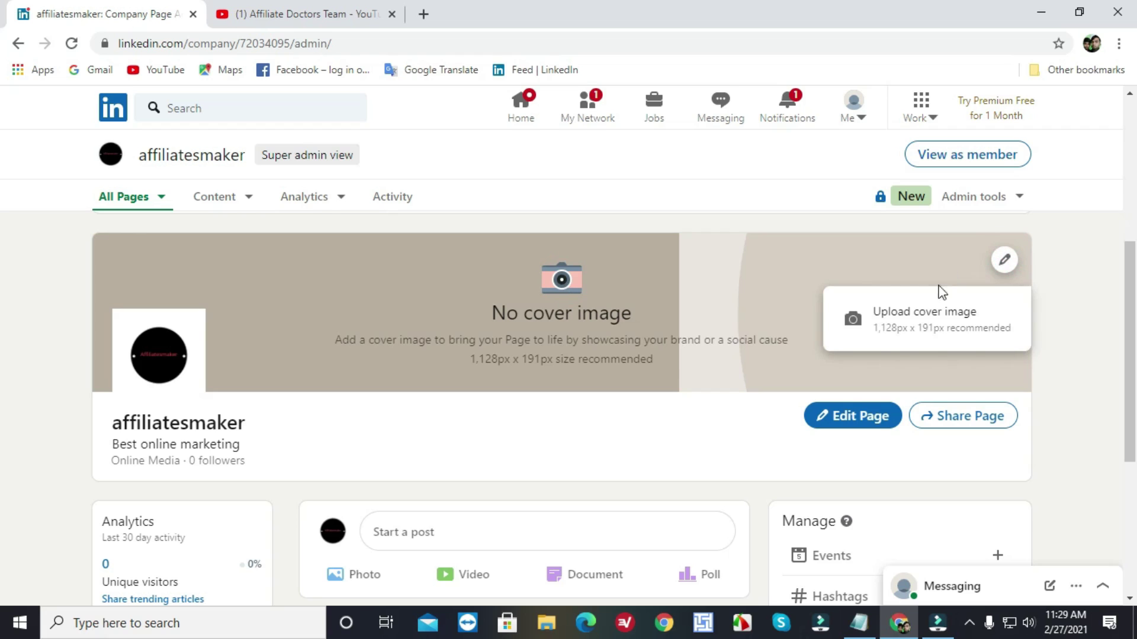
{"action": "left_click", "coordinate": [925, 309]}
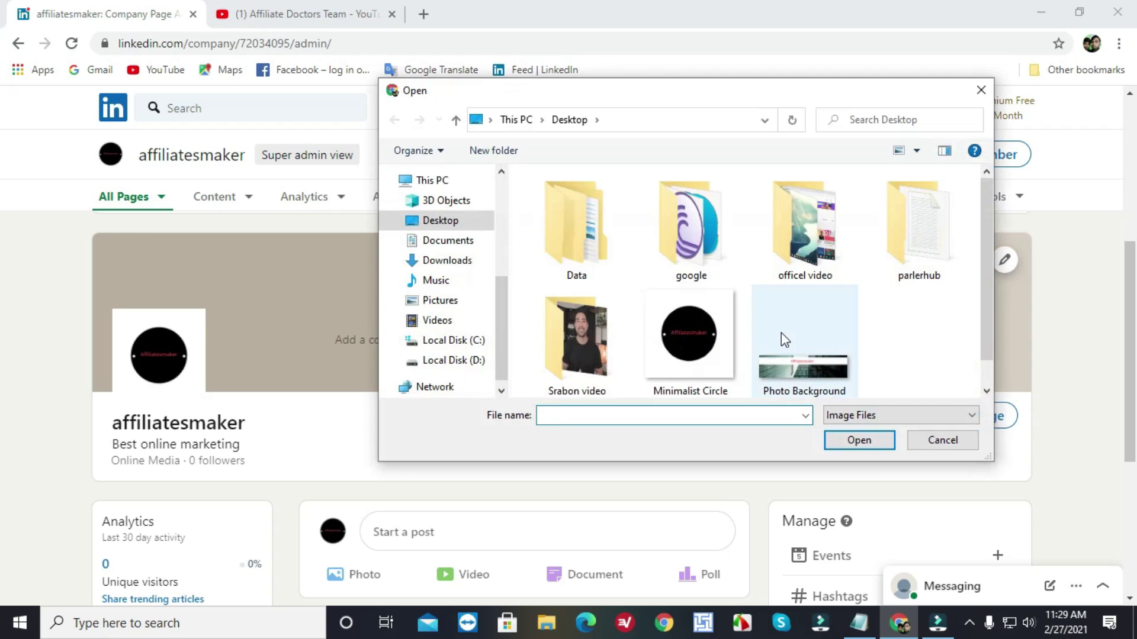
{"action": "left_click", "coordinate": [810, 348]}
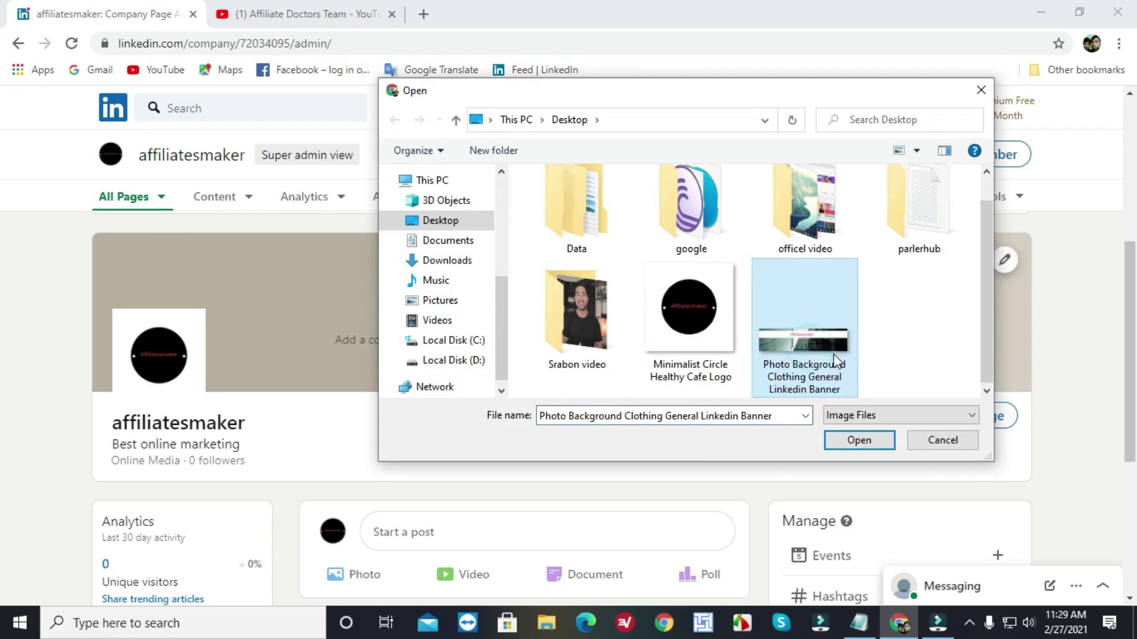
{"action": "left_click", "coordinate": [874, 436]}
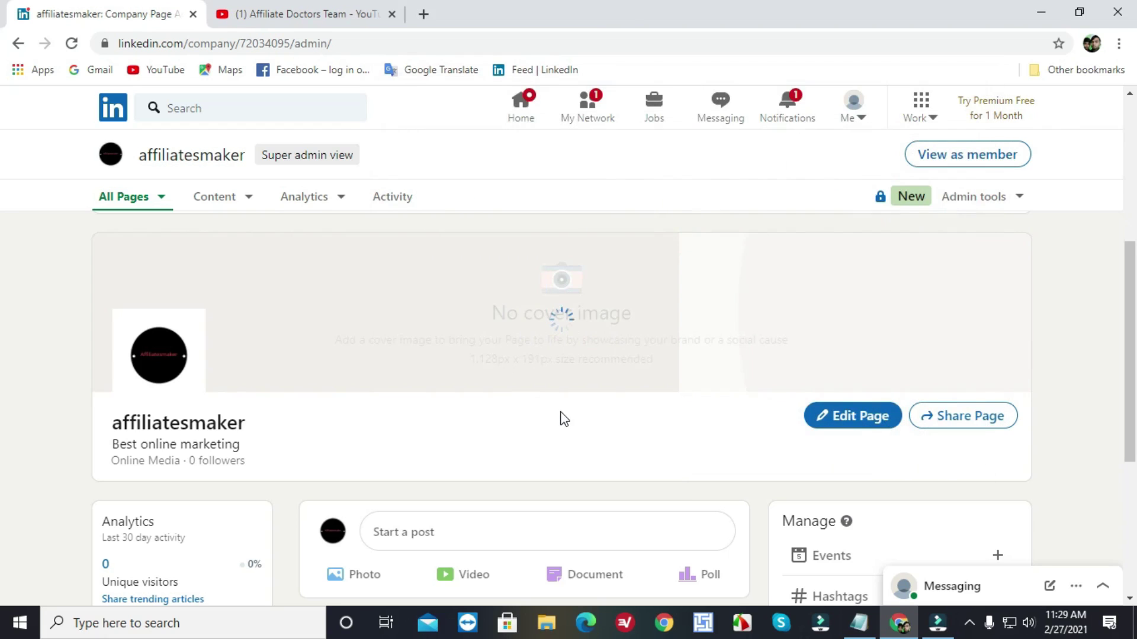
Examine the new page's cover image preview and its analytics, posting, updates and management sections
{"action": "scroll", "coordinate": [564, 419], "scroll_direction": "down", "scroll_amount": 1}
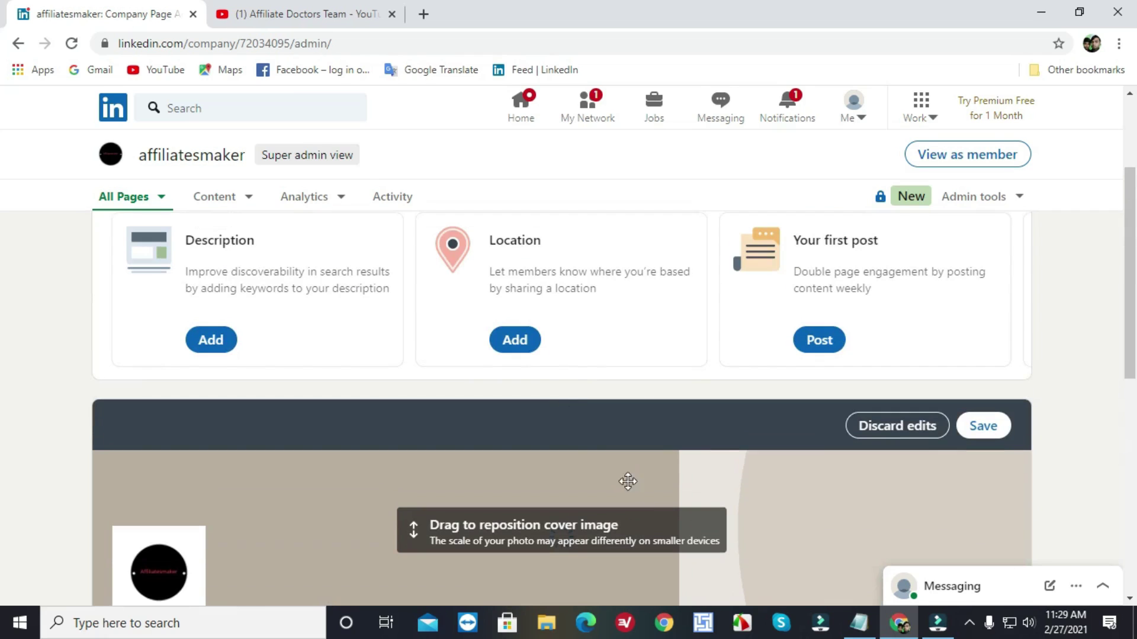
{"action": "scroll", "coordinate": [726, 475], "scroll_direction": "down", "scroll_amount": 1}
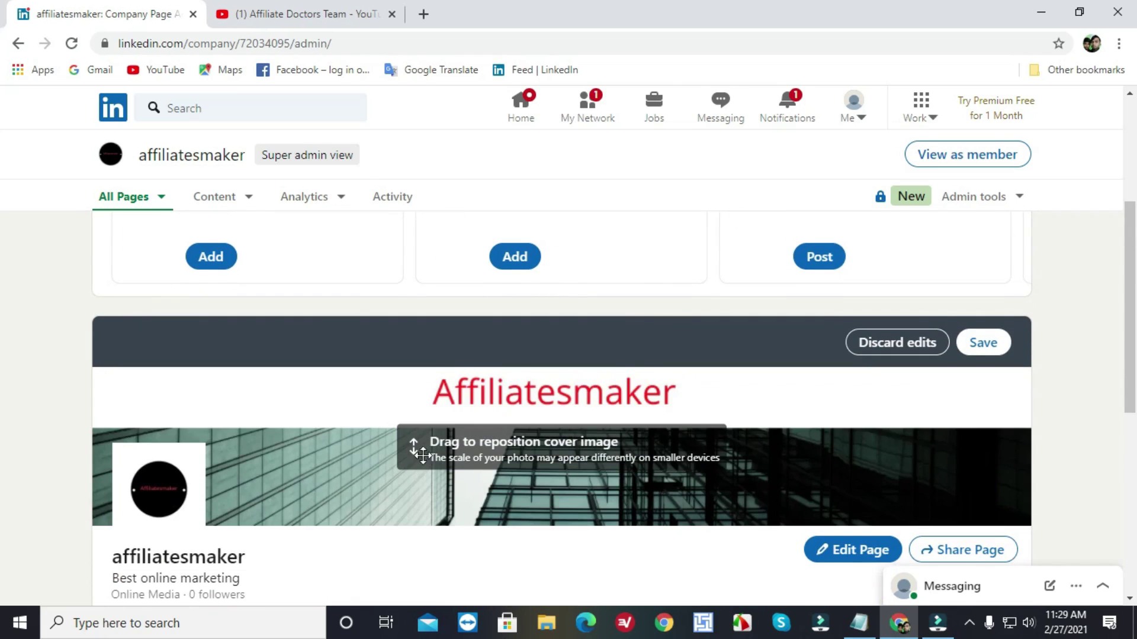
{"action": "scroll", "coordinate": [715, 405], "scroll_direction": "down", "scroll_amount": 1}
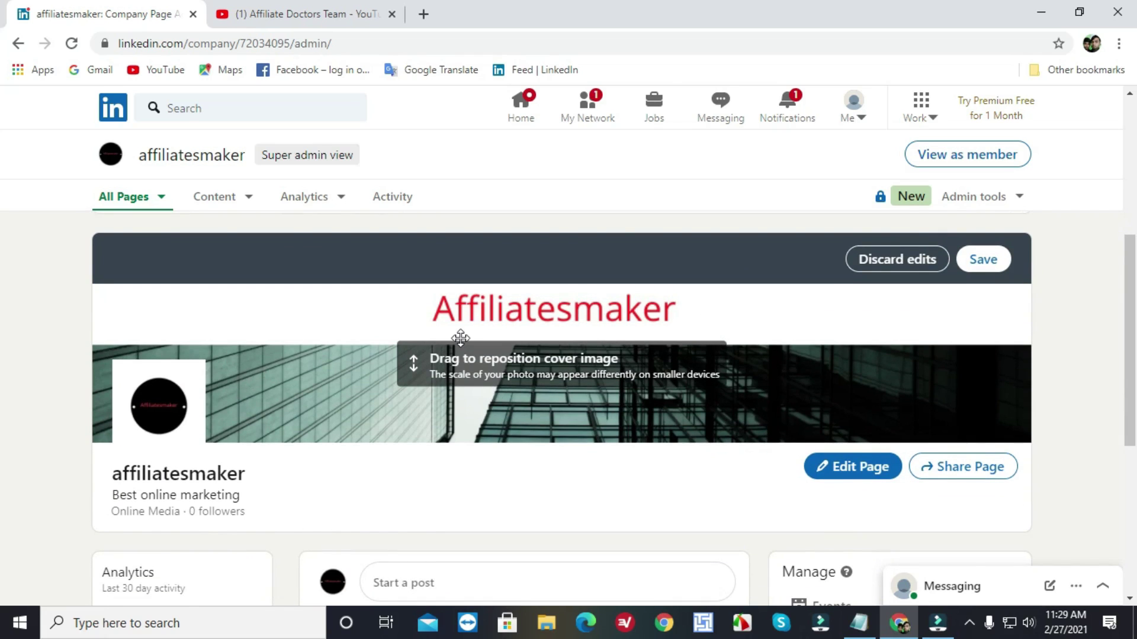
{"action": "scroll", "coordinate": [788, 347], "scroll_direction": "down", "scroll_amount": 1}
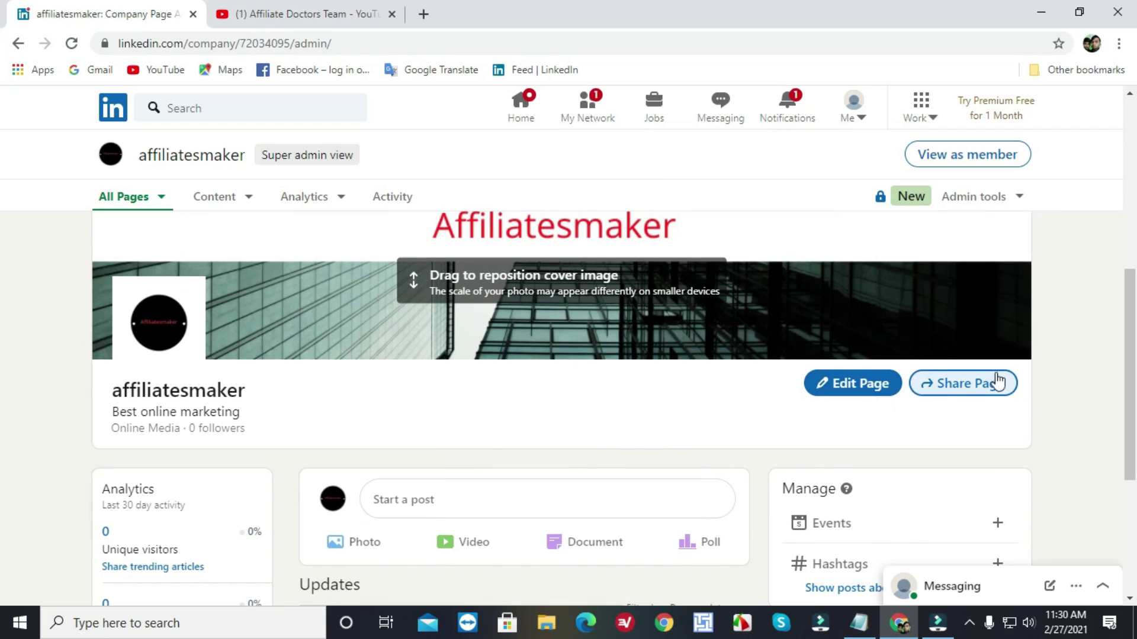
{"action": "scroll", "coordinate": [410, 373], "scroll_direction": "down", "scroll_amount": 1}
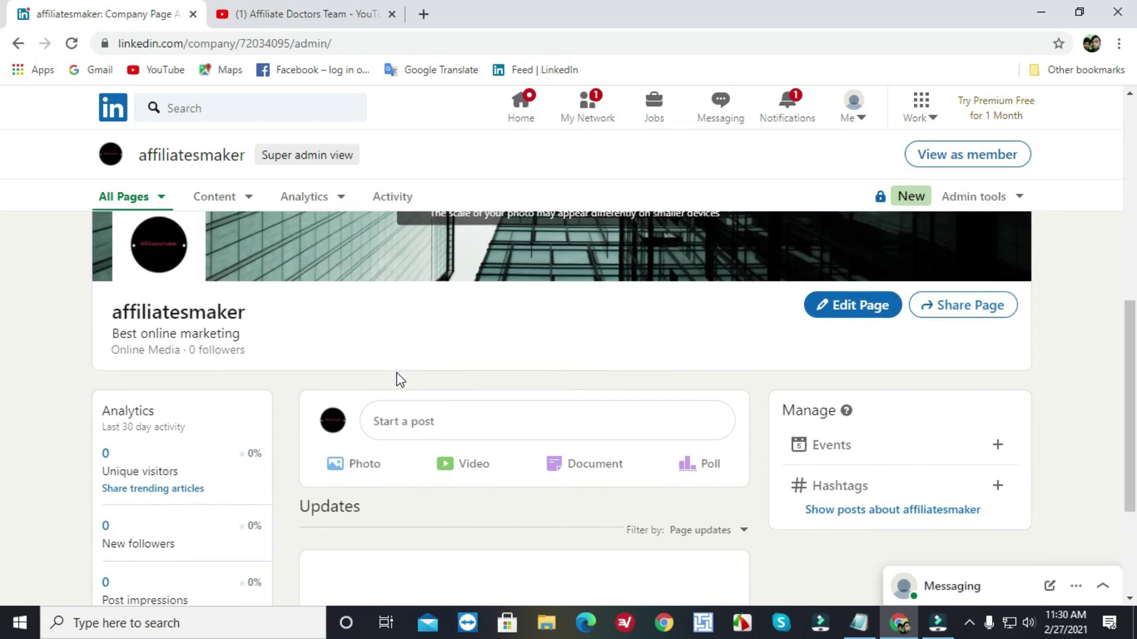
{"action": "scroll", "coordinate": [430, 374], "scroll_direction": "down", "scroll_amount": 2}
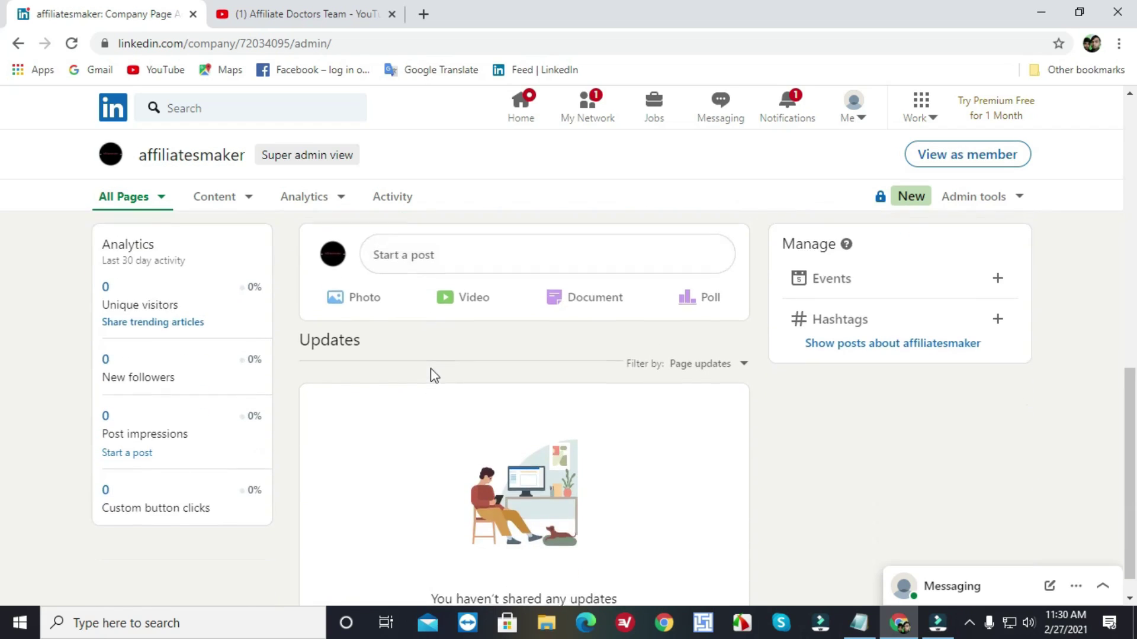
{"action": "scroll", "coordinate": [431, 374], "scroll_direction": "up", "scroll_amount": 2}
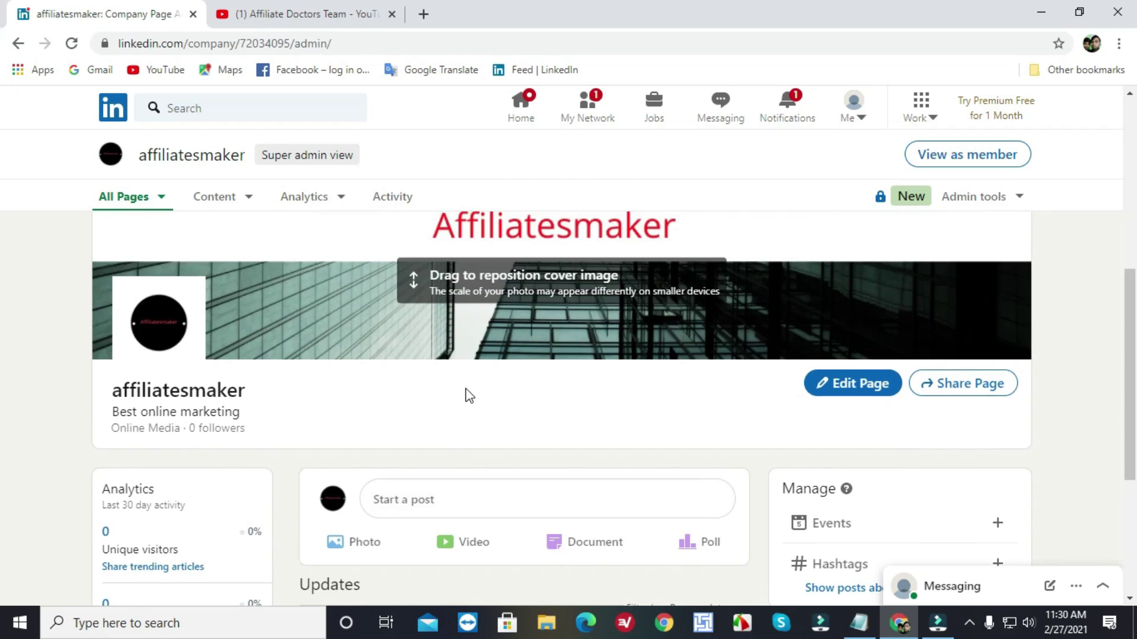
{"action": "scroll", "coordinate": [465, 391], "scroll_direction": "up", "scroll_amount": 3}
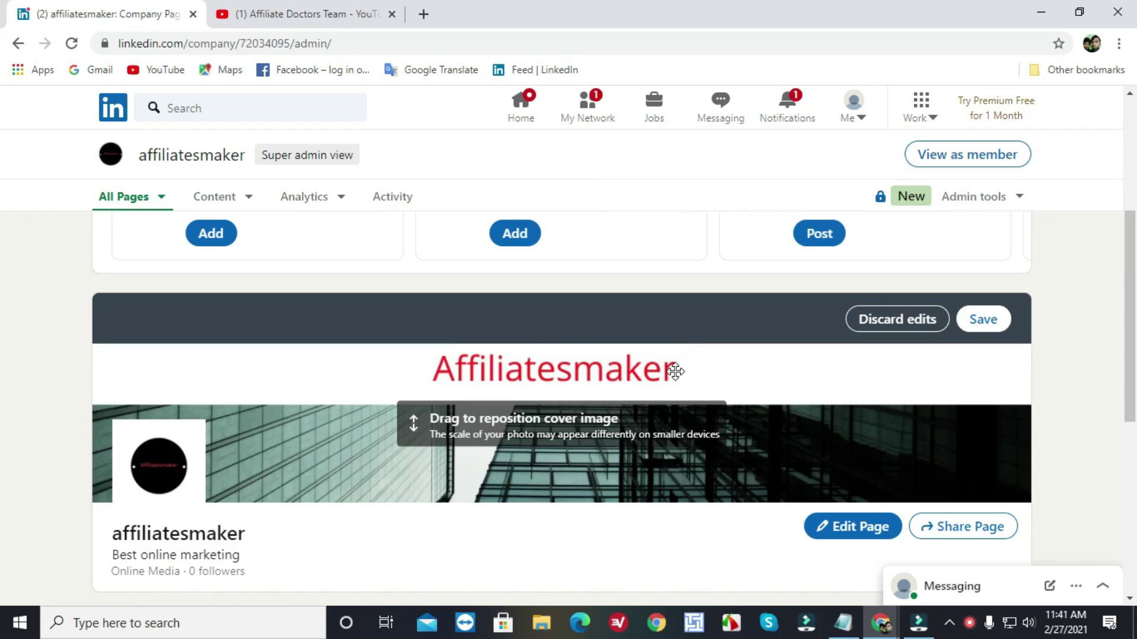
{"action": "scroll", "coordinate": [675, 371], "scroll_direction": "down", "scroll_amount": 3}
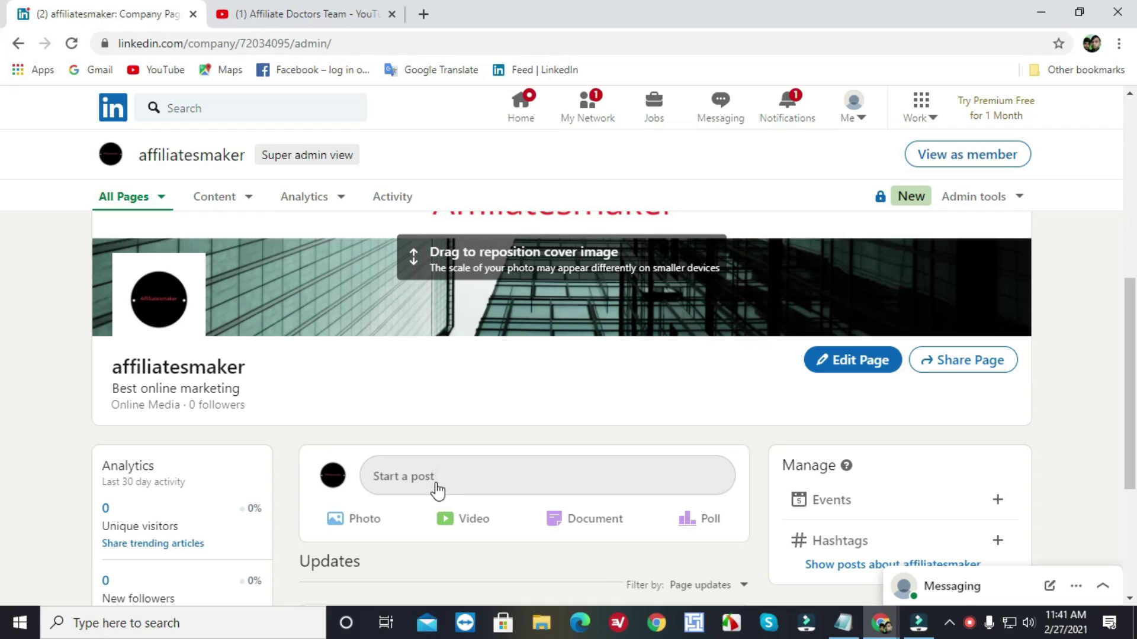
{"action": "scroll", "coordinate": [437, 491], "scroll_direction": "up", "scroll_amount": 1}
{"action": "scroll", "coordinate": [436, 492], "scroll_direction": "up", "scroll_amount": 1}
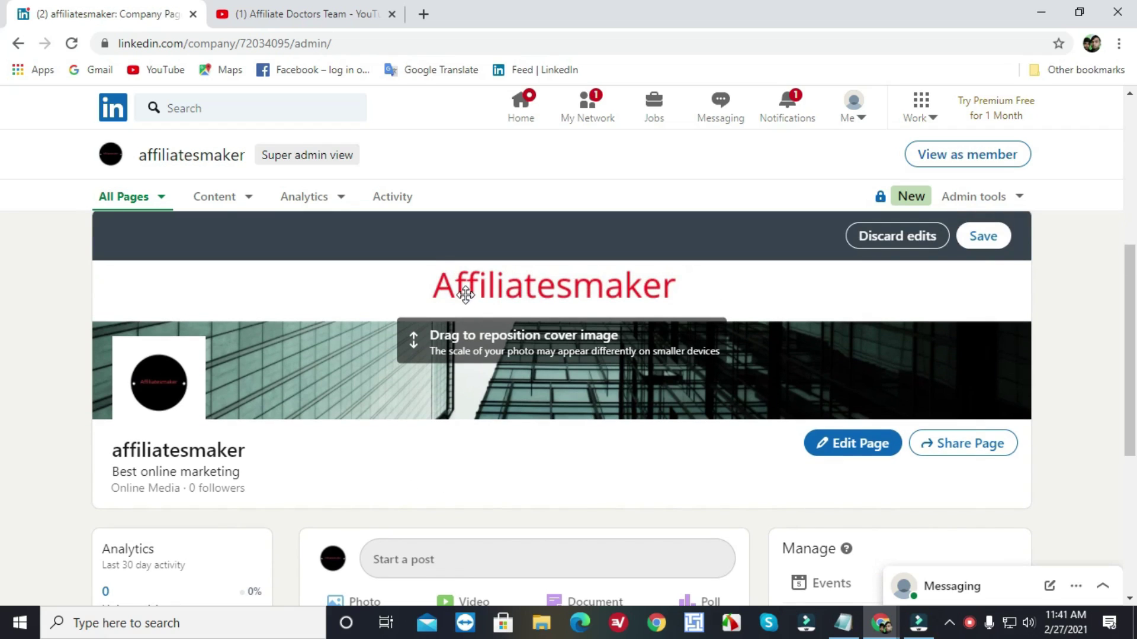
{"action": "scroll", "coordinate": [401, 393], "scroll_direction": "down", "scroll_amount": 2}
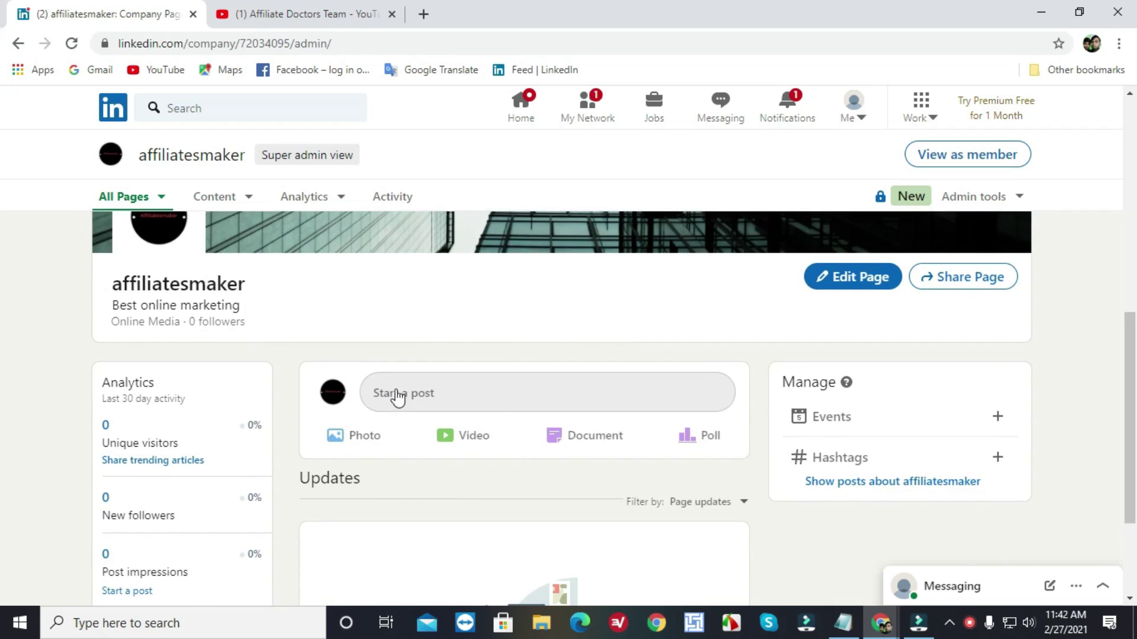
{"action": "scroll", "coordinate": [395, 398], "scroll_direction": "up", "scroll_amount": 1}
{"action": "scroll", "coordinate": [459, 332], "scroll_direction": "up", "scroll_amount": 1}
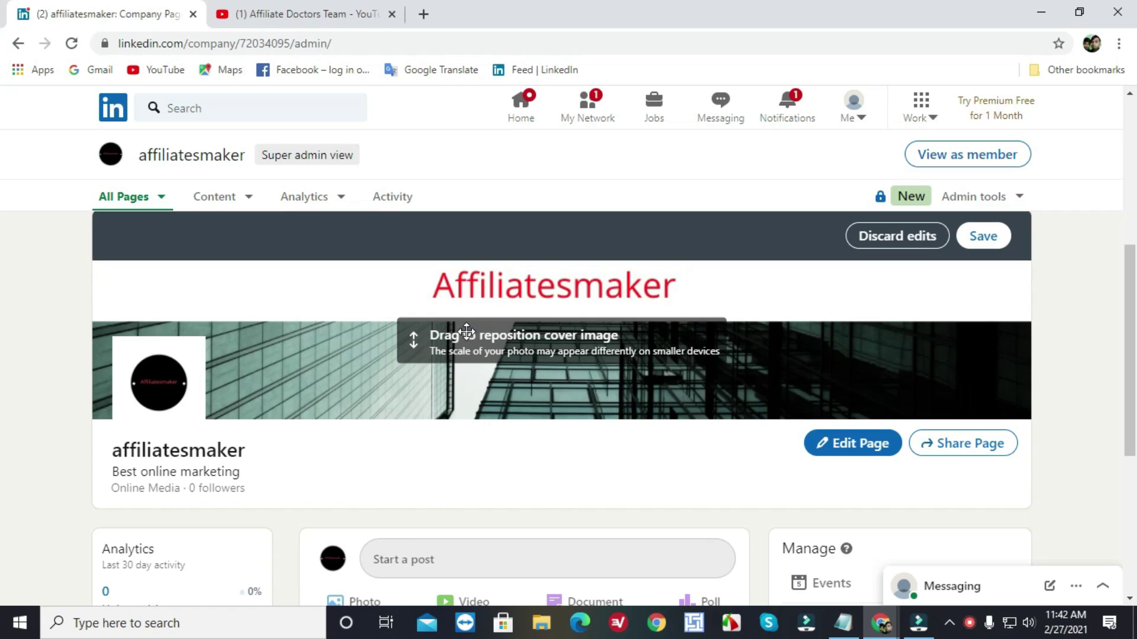
{"action": "scroll", "coordinate": [467, 332], "scroll_direction": "down", "scroll_amount": 3}
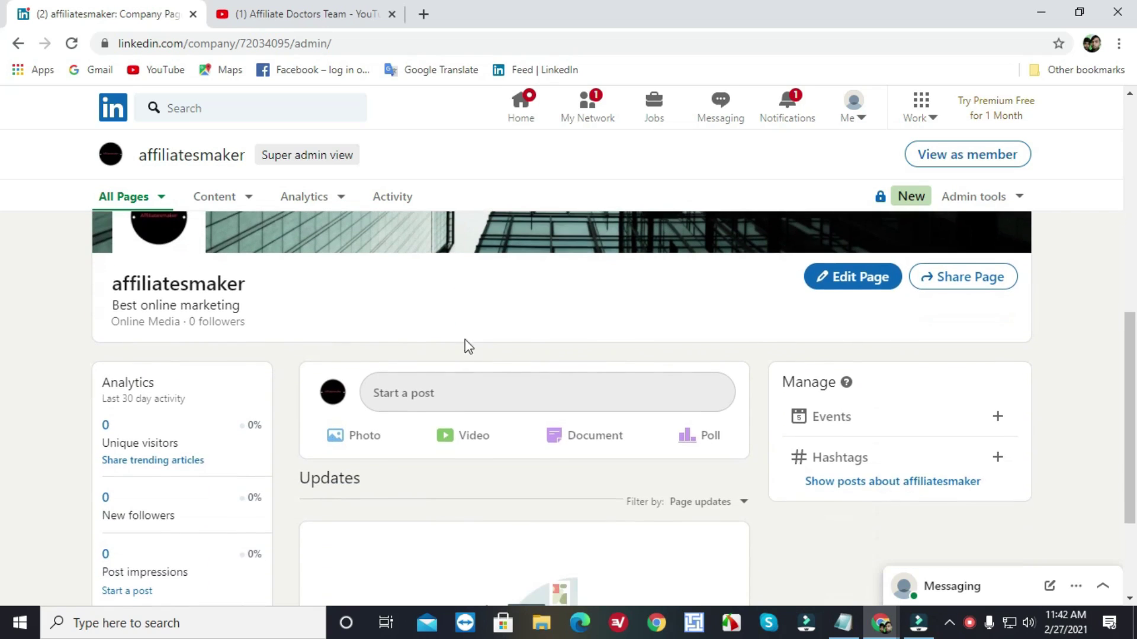
Start a page post with the title "The Ketogenic Diet: A Detailed Beginner's Guide to Keto" copied from the Notepad note
{"action": "left_click", "coordinate": [456, 393]}
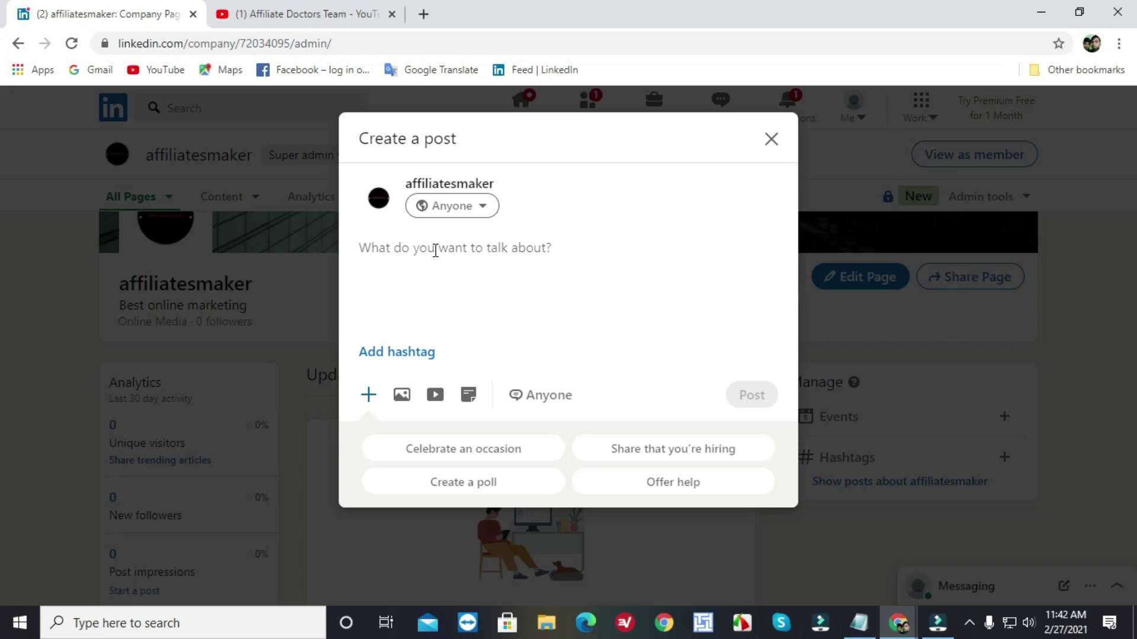
{"action": "left_click", "coordinate": [858, 625]}
{"action": "left_click", "coordinate": [1095, 52]}
{"action": "left_click_drag", "start_coordinate": [1069, 51], "coordinate": [703, 53]}
{"action": "key", "text": "ctrl+c"}
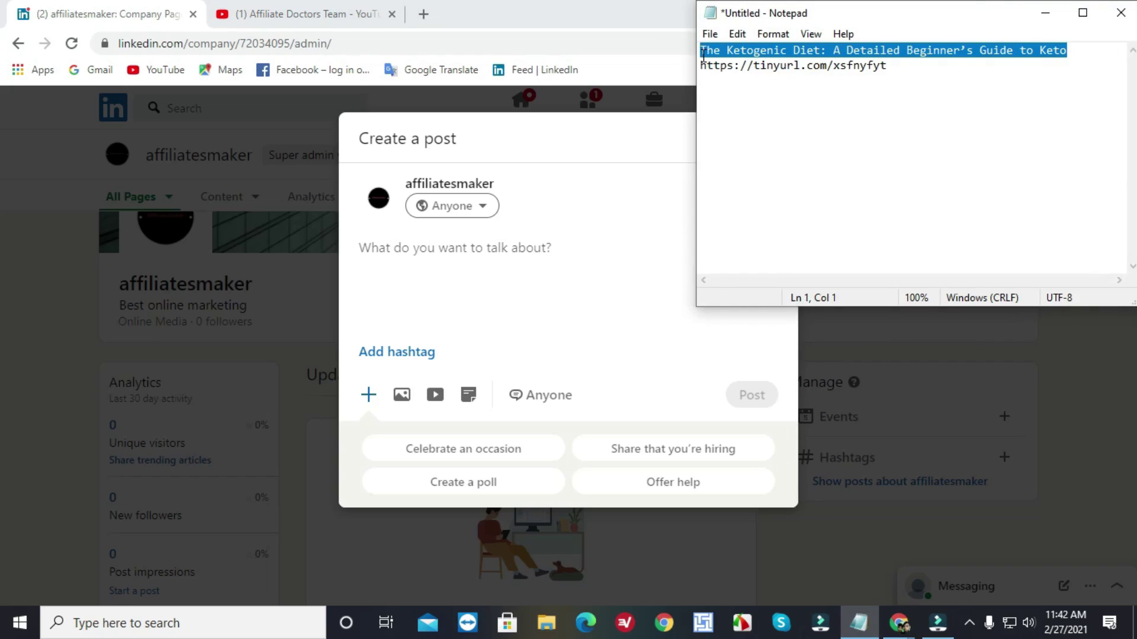
{"action": "left_click", "coordinate": [1045, 13]}
{"action": "left_click", "coordinate": [470, 246]}
{"action": "key", "text": "ctrl+v"}
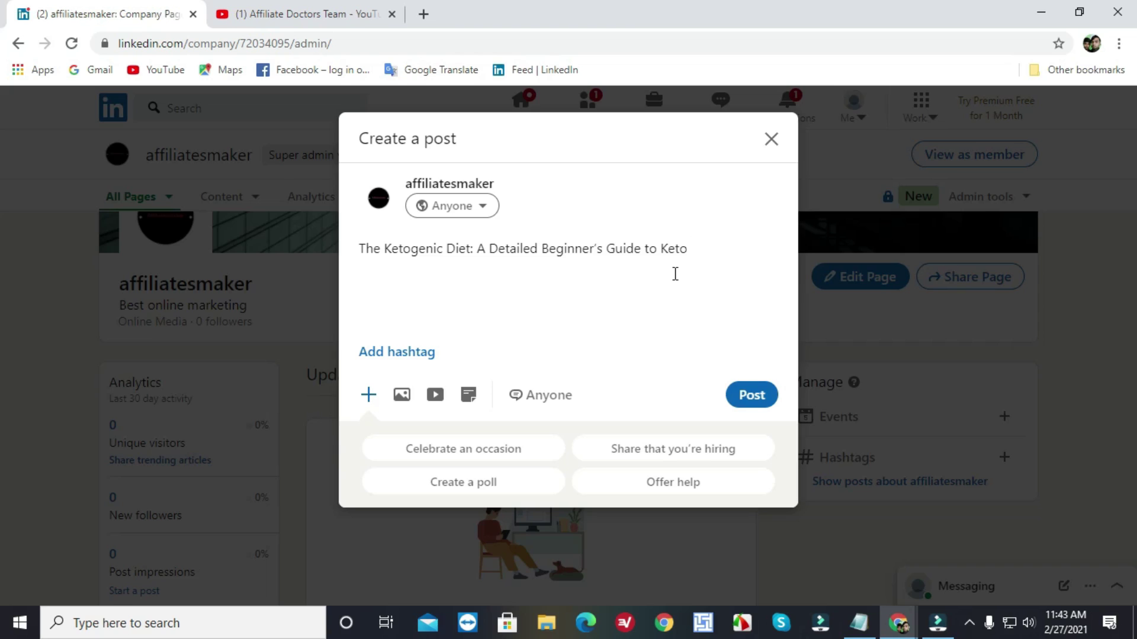
{"action": "type", "text": "Get thye product here..."}
{"action": "left_click", "coordinate": [881, 610]}
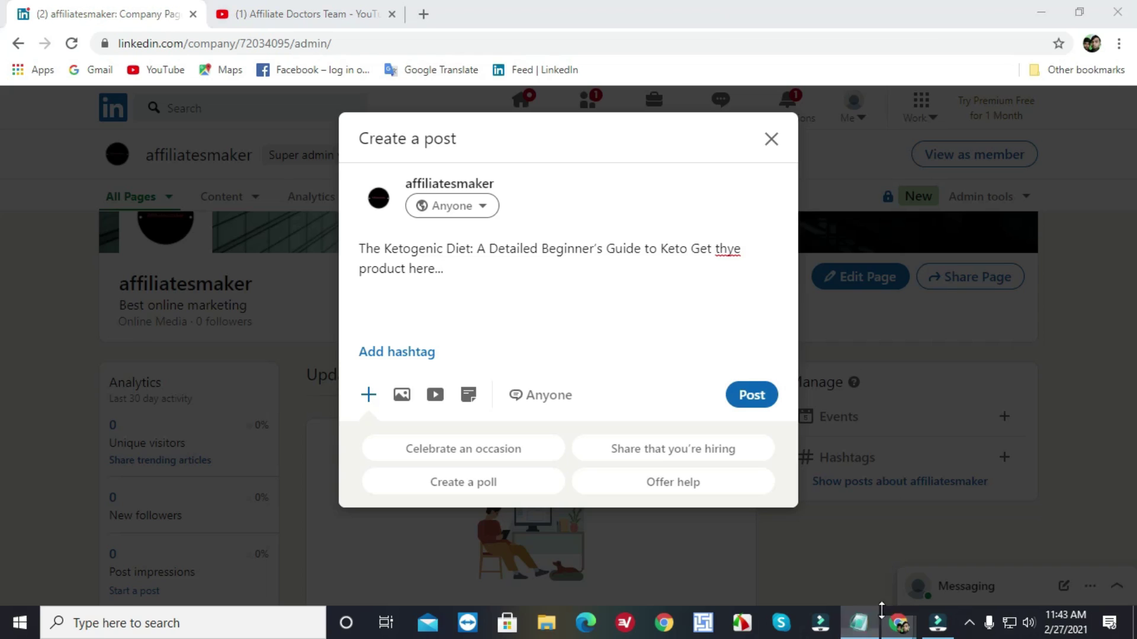
{"action": "double_click", "coordinate": [886, 67]}
{"action": "key", "text": "ctrl+c"}
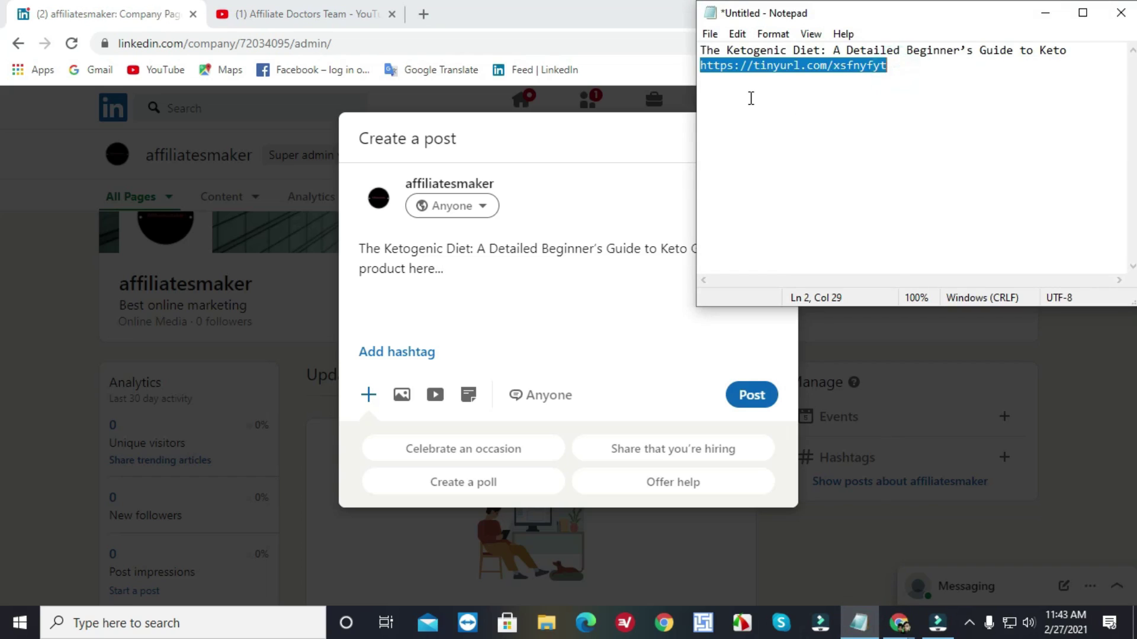
{"action": "left_click", "coordinate": [1043, 14]}
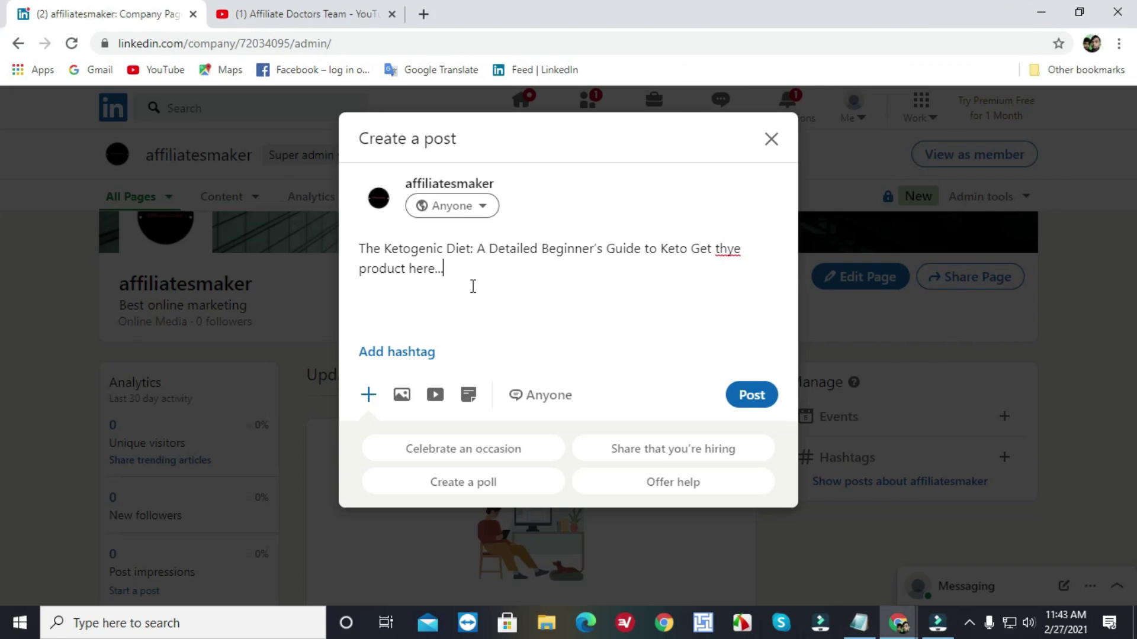
{"action": "key", "text": "ctrl+v"}
{"action": "left_click", "coordinate": [443, 268]}
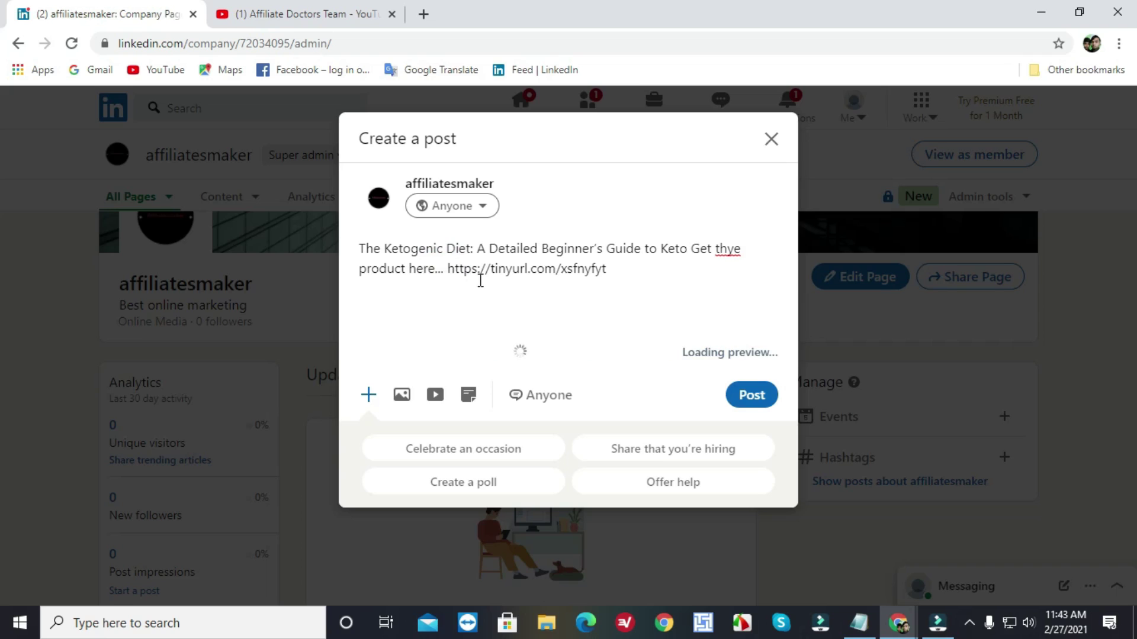
Change the word "thye" to "thy" in the post text
{"action": "left_click", "coordinate": [755, 251]}
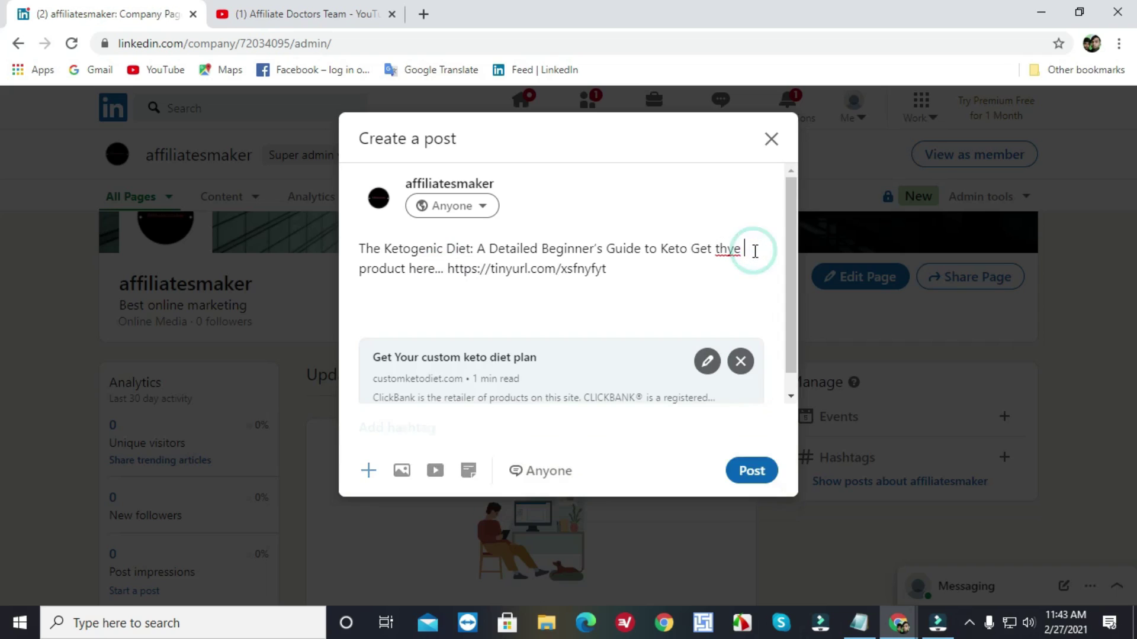
{"action": "key", "text": "BackSpace"}
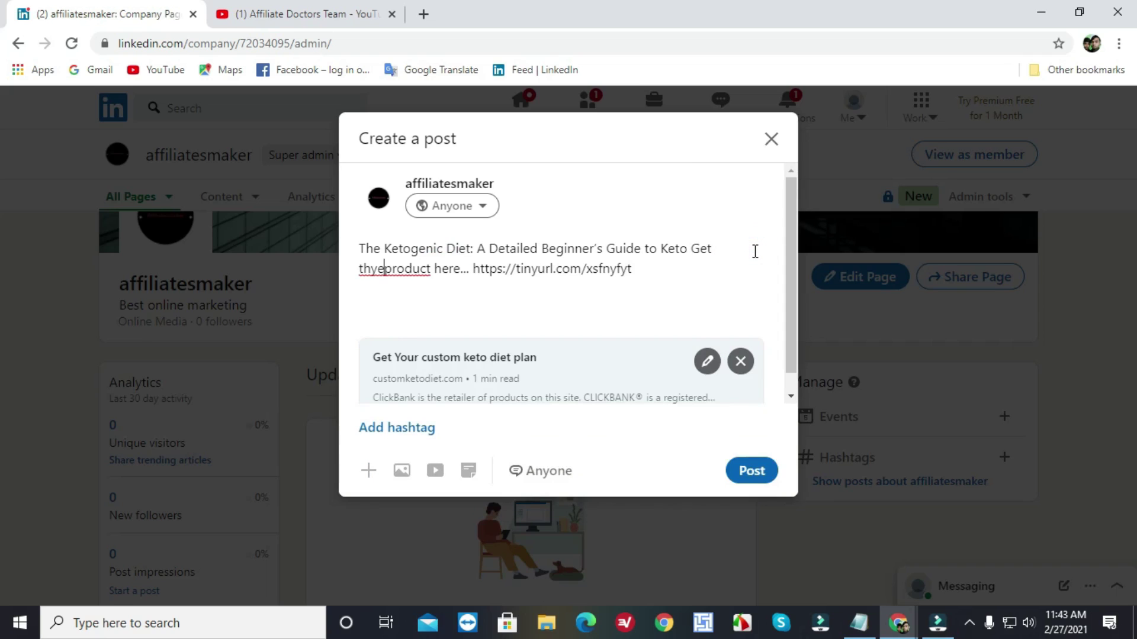
{"action": "key", "text": "BackSpace"}
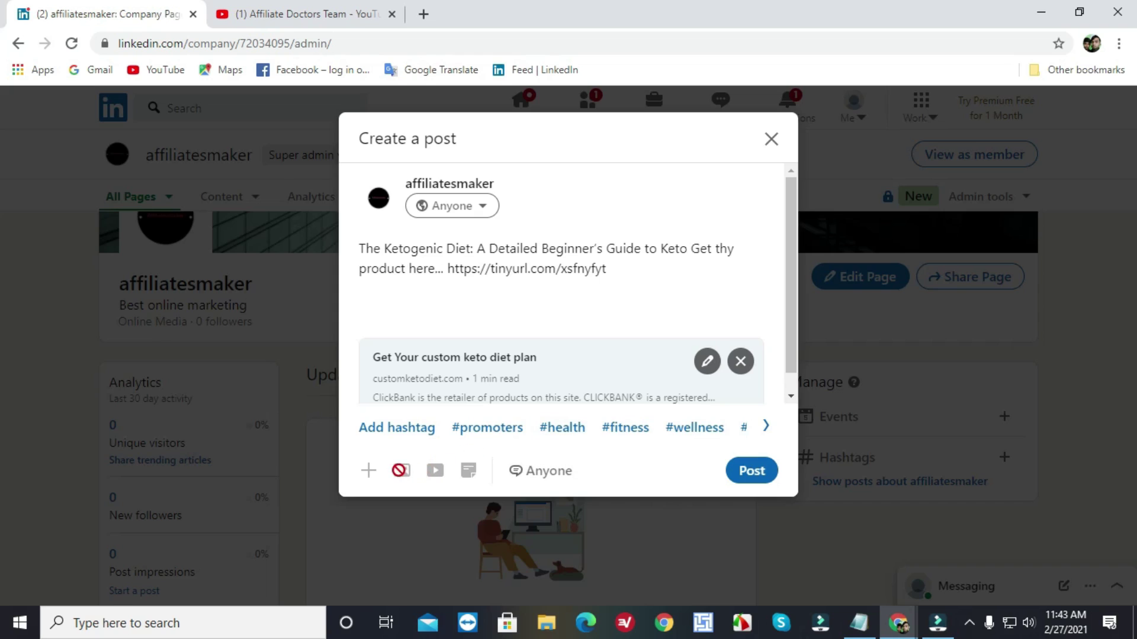
Review the article data of the custom keto diet plan link preview, keep it as it is, and publish the post
{"action": "scroll", "coordinate": [703, 392], "scroll_direction": "down", "scroll_amount": 1}
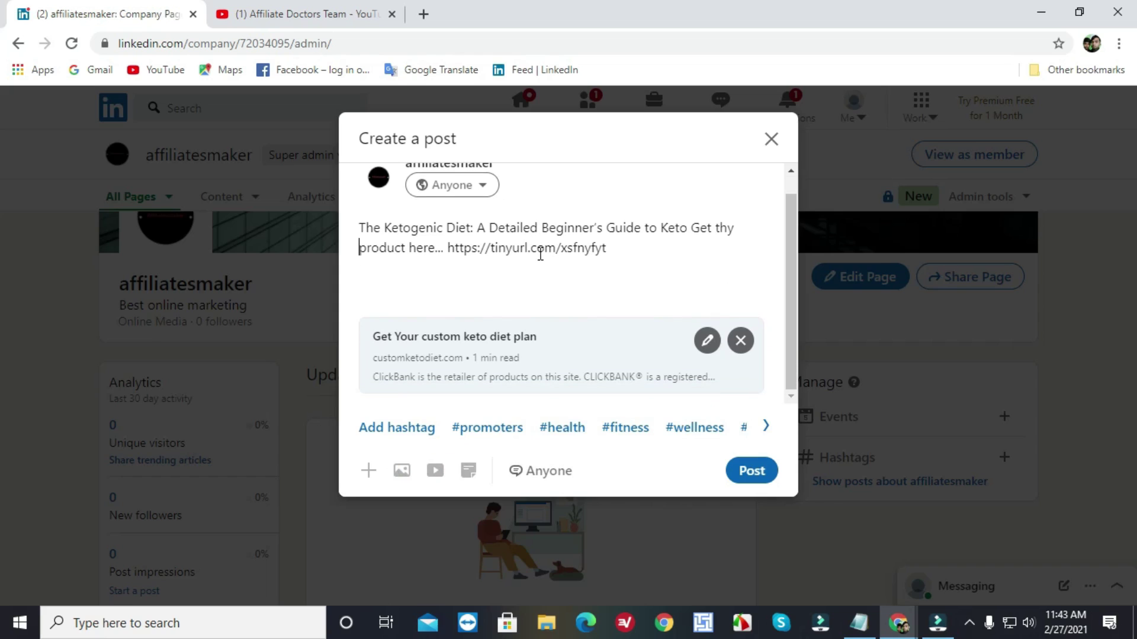
{"action": "left_click", "coordinate": [707, 342]}
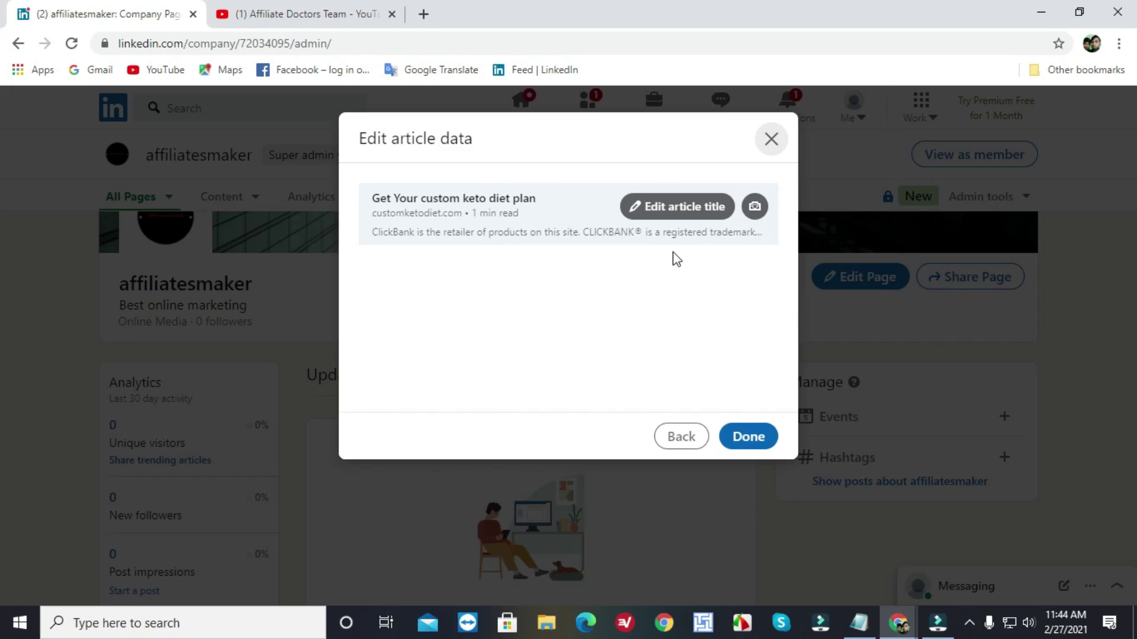
{"action": "left_click", "coordinate": [762, 432]}
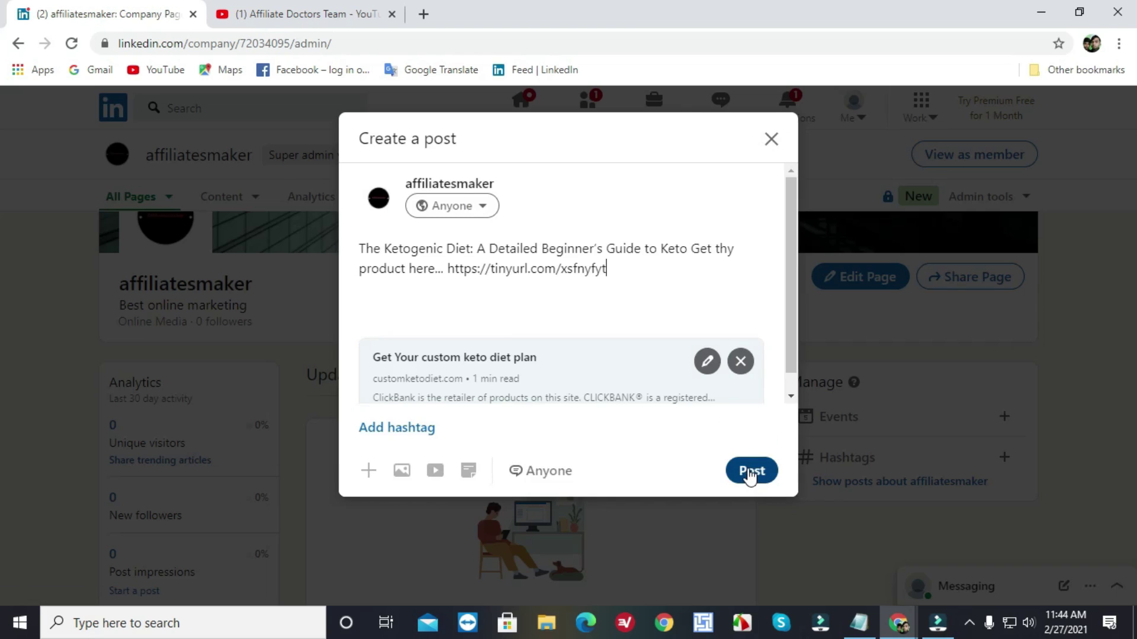
{"action": "left_click", "coordinate": [751, 472]}
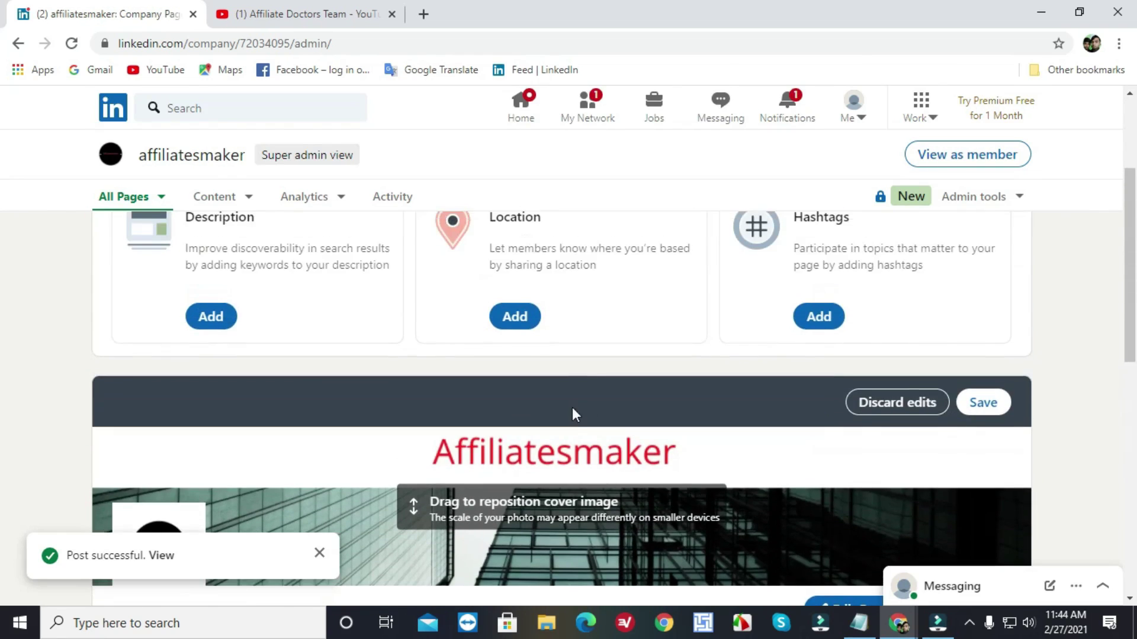
Check the published keto post under the page's updates, and publish a photo post with the Desktop image Minimalist Circle
{"action": "scroll", "coordinate": [572, 408], "scroll_direction": "down", "scroll_amount": 5}
{"action": "scroll", "coordinate": [577, 425], "scroll_direction": "down", "scroll_amount": 6}
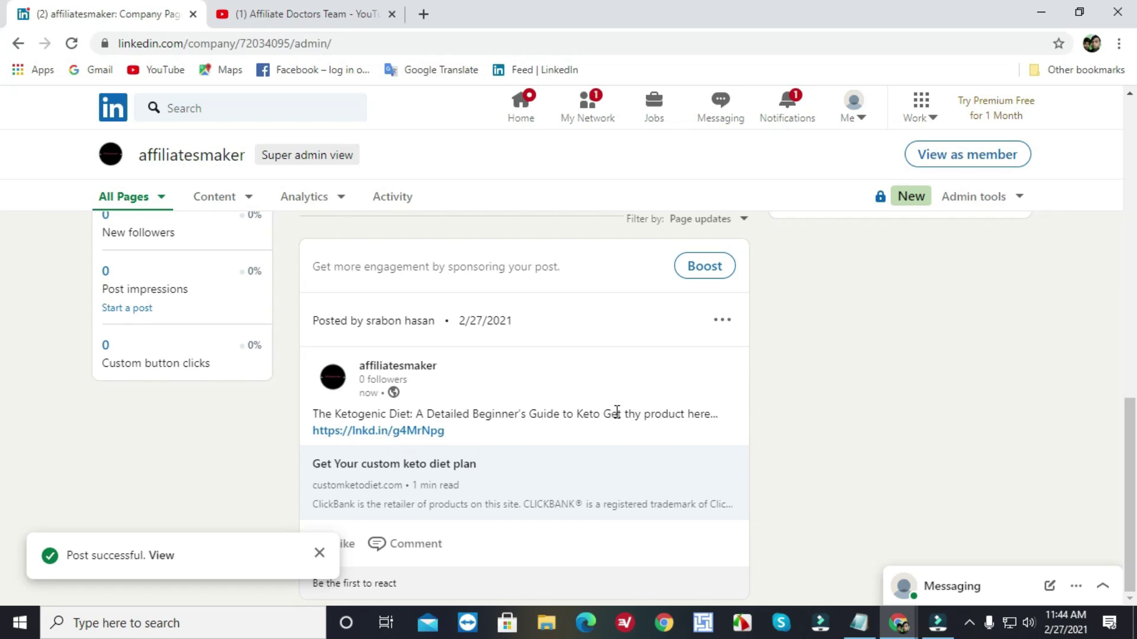
{"action": "scroll", "coordinate": [616, 417], "scroll_direction": "up", "scroll_amount": 5}
{"action": "scroll", "coordinate": [453, 432], "scroll_direction": "down", "scroll_amount": 3}
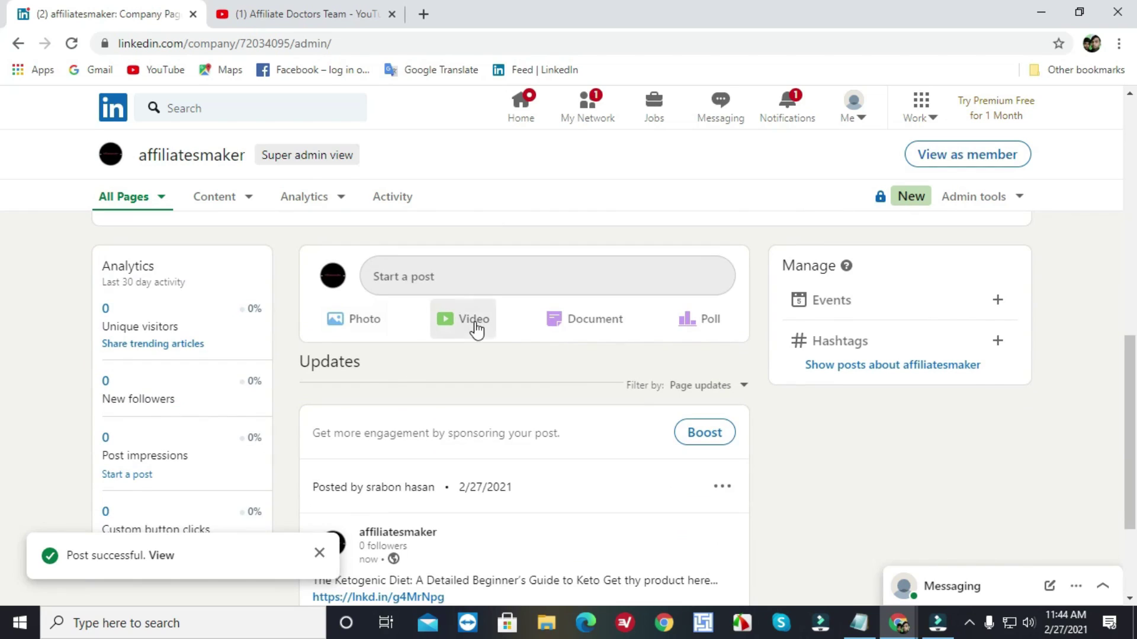
{"action": "left_click", "coordinate": [368, 322]}
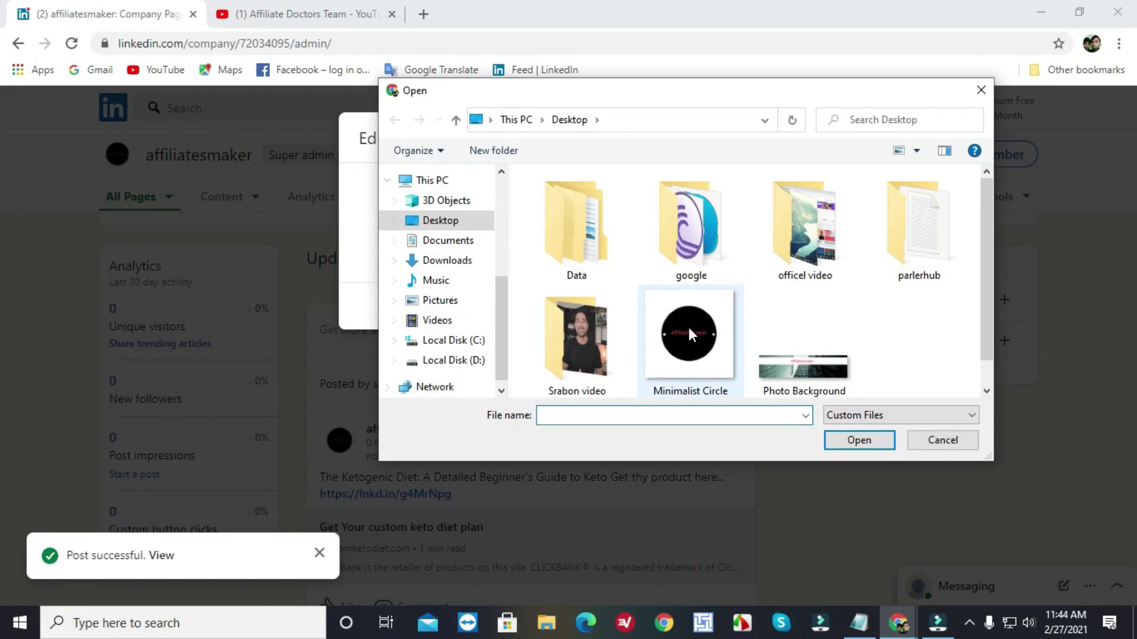
{"action": "left_click", "coordinate": [684, 328]}
{"action": "left_click", "coordinate": [856, 440]}
{"action": "scroll", "coordinate": [686, 403], "scroll_direction": "down", "scroll_amount": 3}
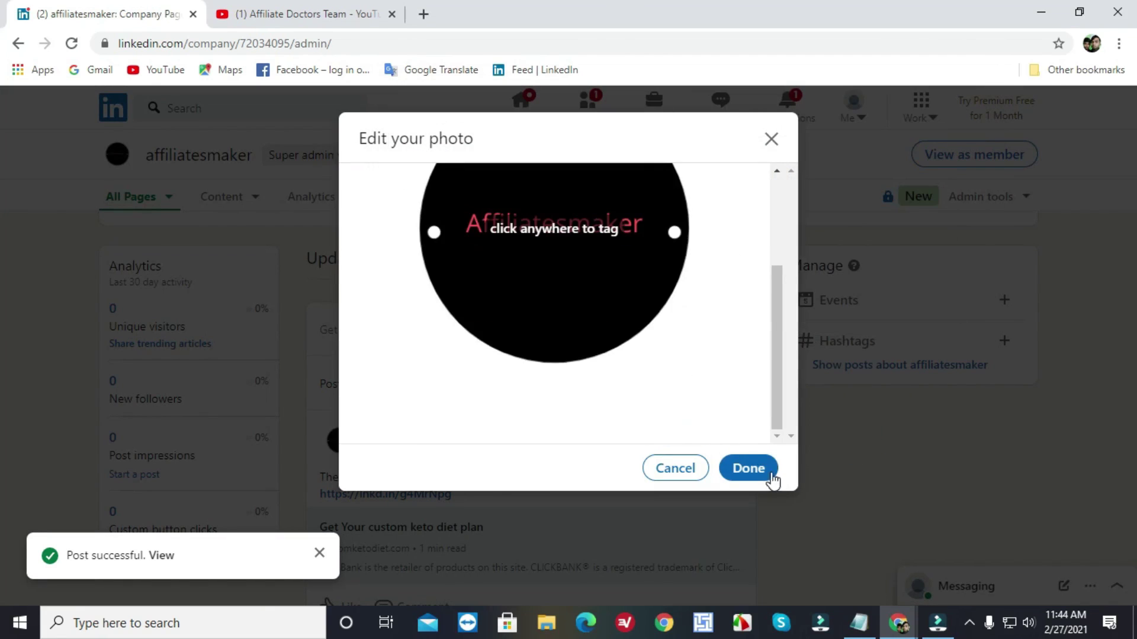
{"action": "left_click", "coordinate": [748, 468]}
{"action": "left_click", "coordinate": [737, 473]}
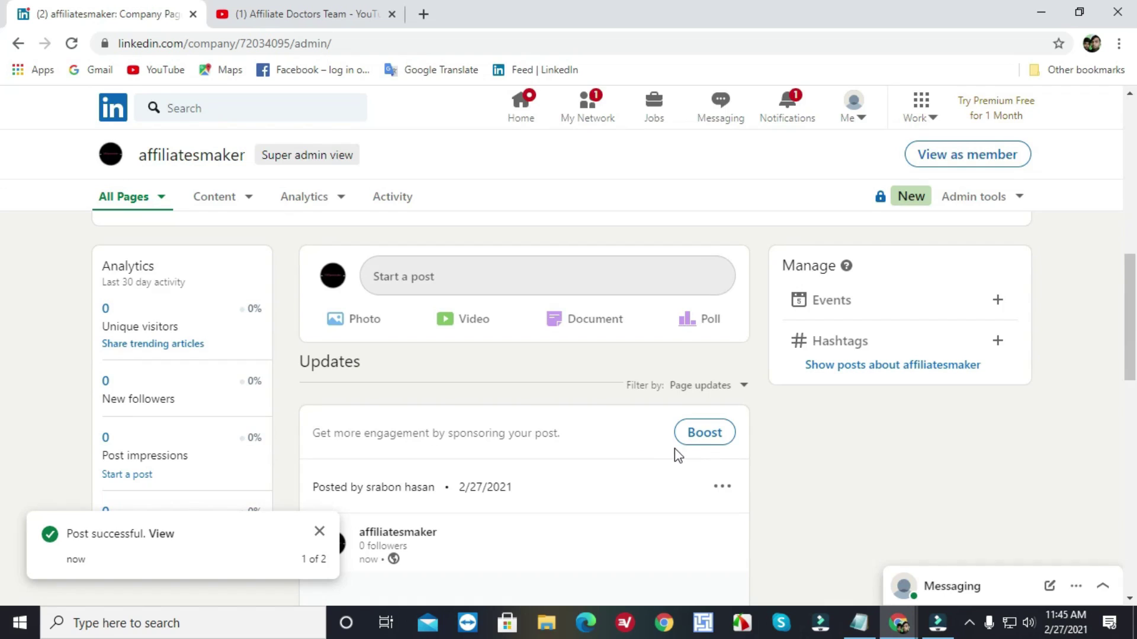
{"action": "left_click", "coordinate": [470, 321]}
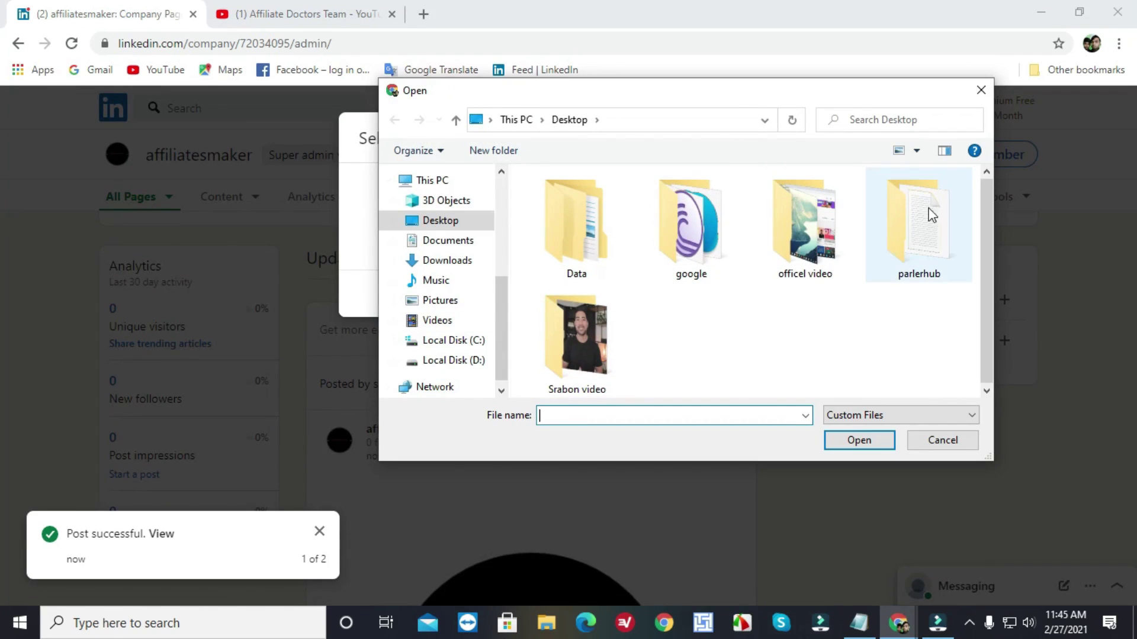
{"action": "left_click", "coordinate": [981, 90]}
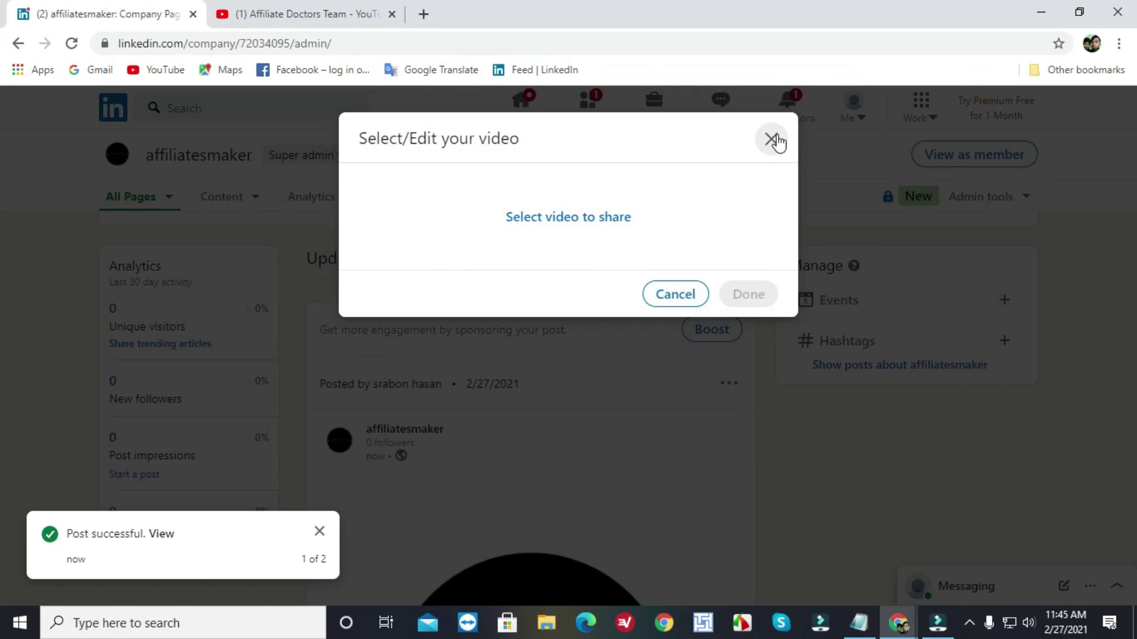
{"action": "left_click", "coordinate": [770, 139]}
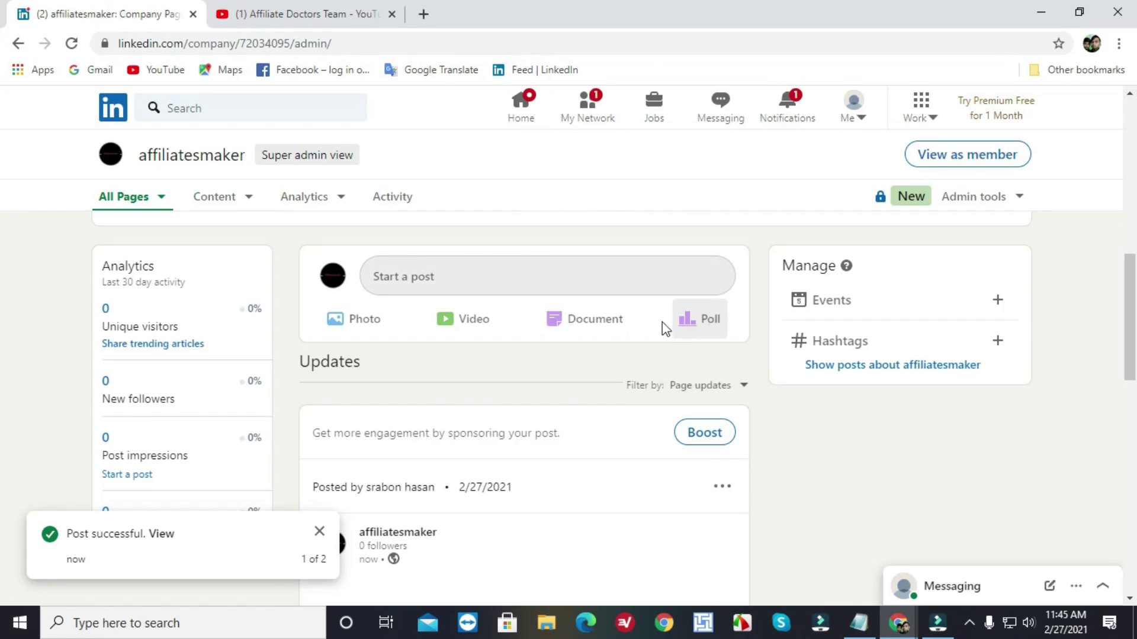
Examine the published photo post under the page's updates and the page header with its logo and cover image, dismissing the post notification
{"action": "scroll", "coordinate": [660, 322], "scroll_direction": "down", "scroll_amount": 8}
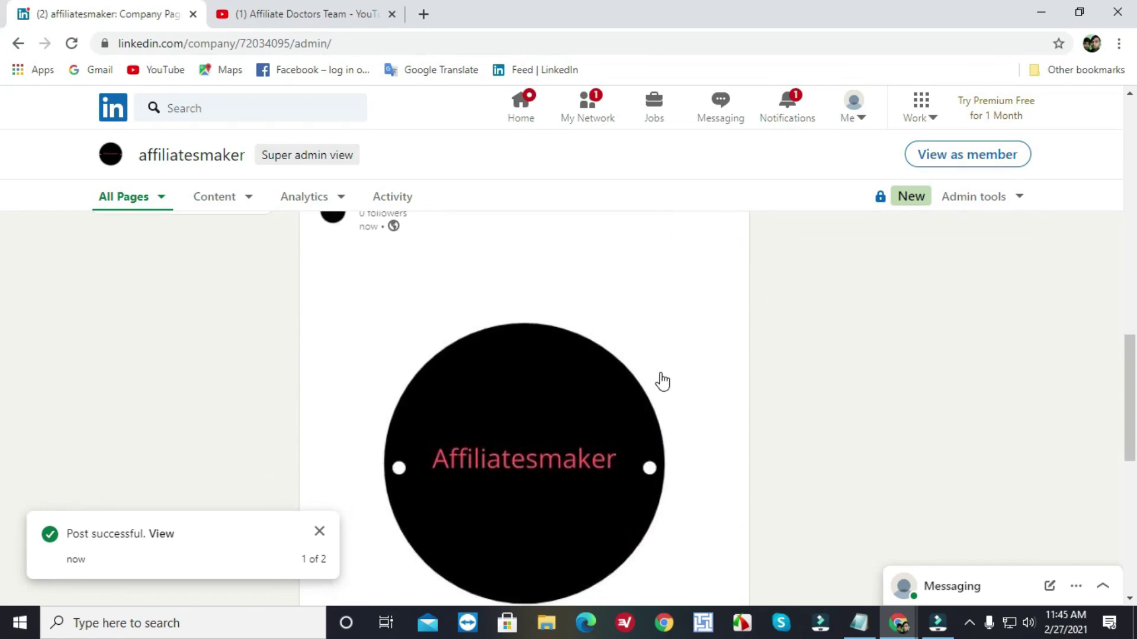
{"action": "scroll", "coordinate": [662, 382], "scroll_direction": "down", "scroll_amount": 6}
{"action": "scroll", "coordinate": [659, 391], "scroll_direction": "up", "scroll_amount": 15}
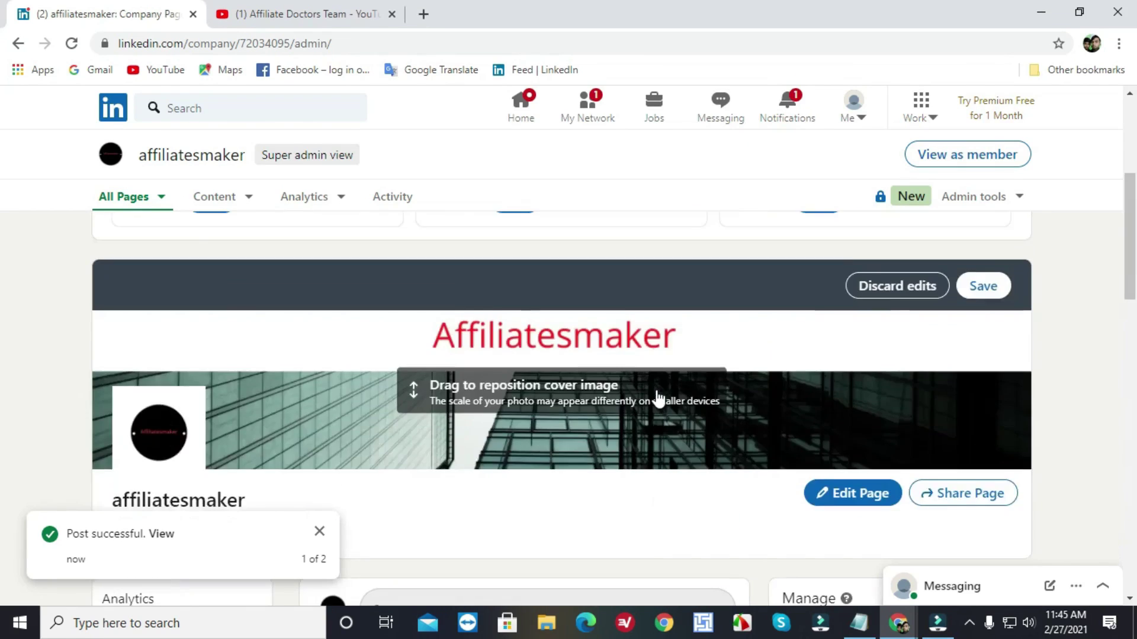
{"action": "scroll", "coordinate": [656, 395], "scroll_direction": "up", "scroll_amount": 5}
{"action": "scroll", "coordinate": [656, 392], "scroll_direction": "down", "scroll_amount": 4}
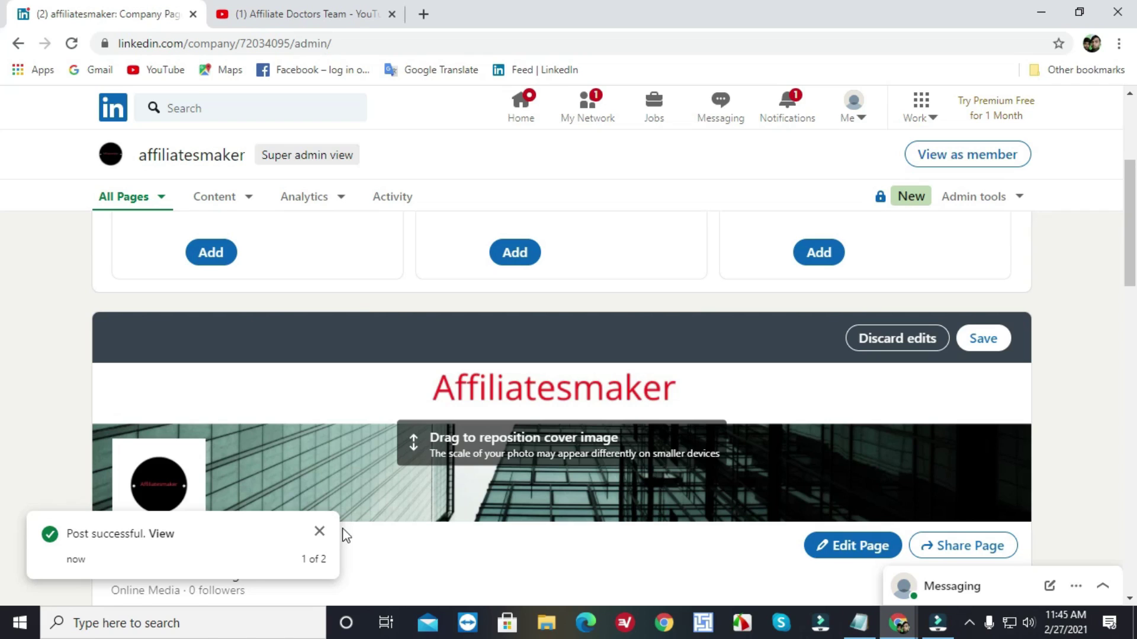
{"action": "left_click", "coordinate": [319, 532]}
{"action": "scroll", "coordinate": [437, 466], "scroll_direction": "down", "scroll_amount": 3}
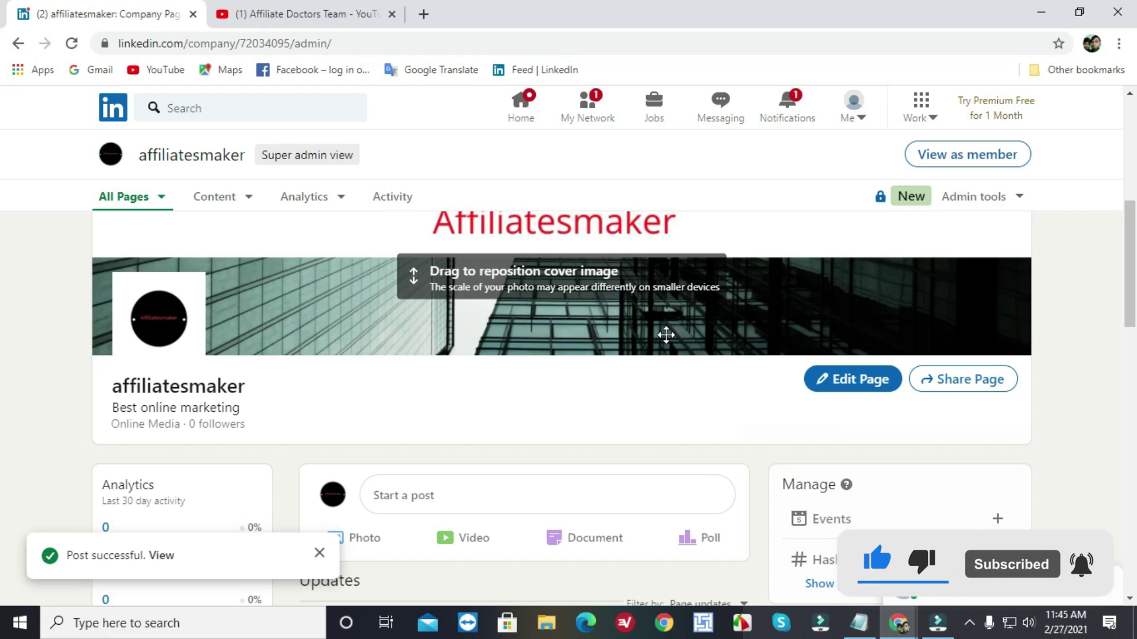
{"action": "scroll", "coordinate": [666, 336], "scroll_direction": "up", "scroll_amount": 1}
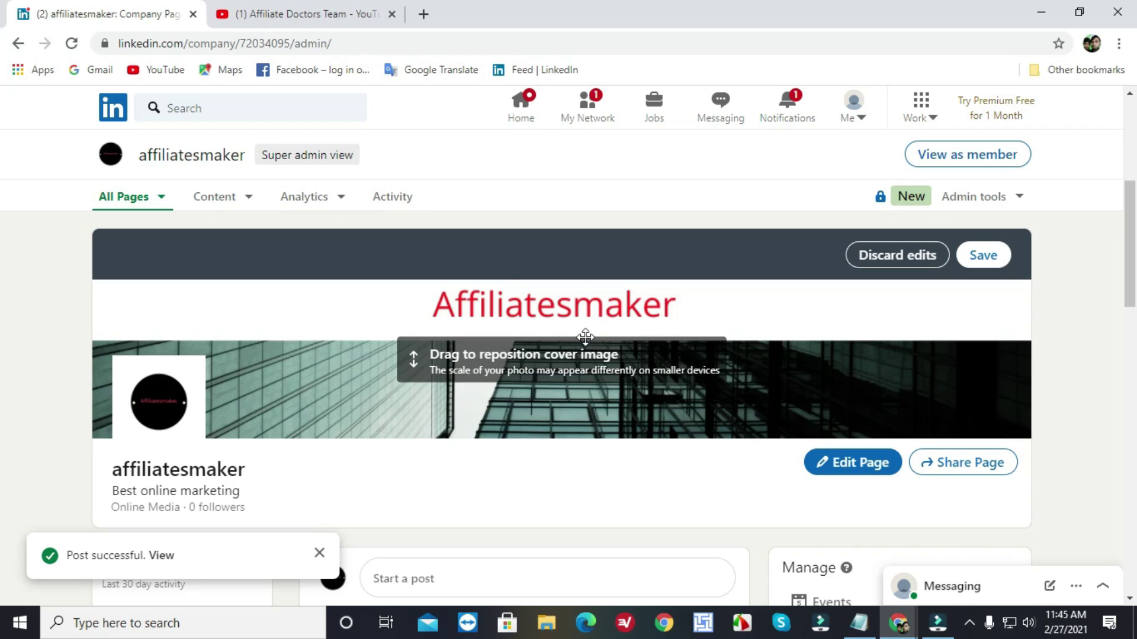
Switch to the YouTube page showing the Affiliate Doctors Team channel's videos
{"action": "left_click", "coordinate": [261, 13]}
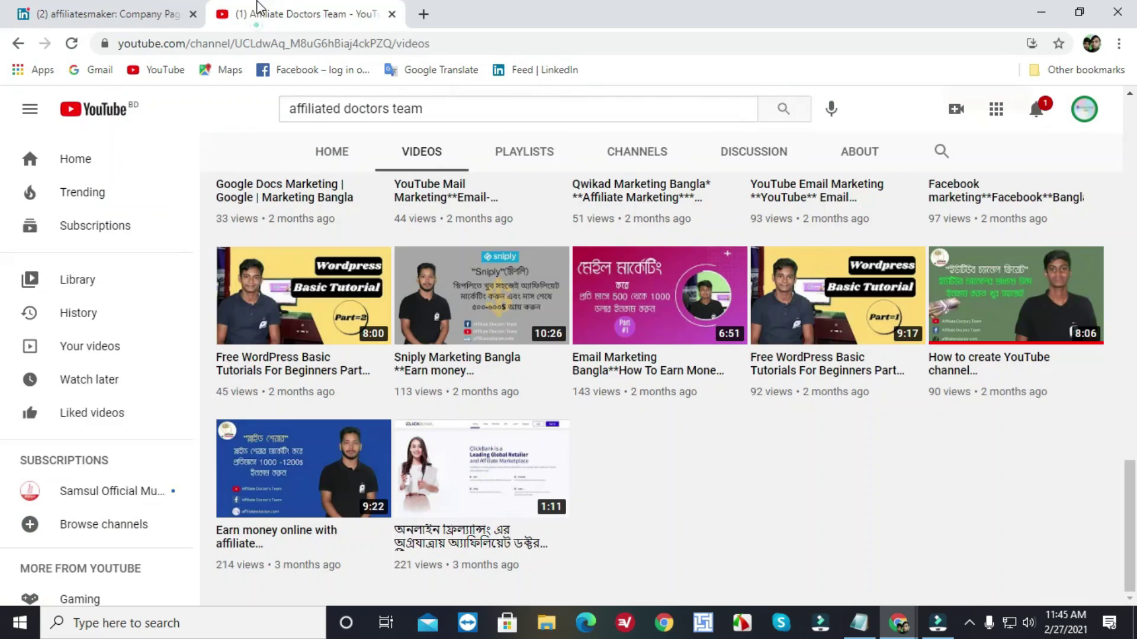